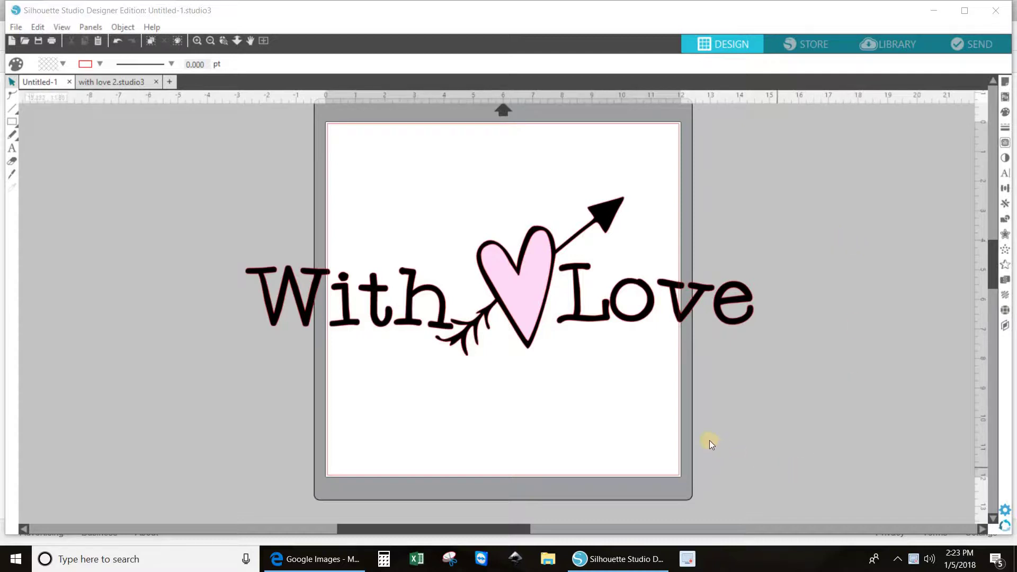
Move the With Love heart-and-arrow design off the page to leave it blank
left_click(520, 340)
left_click_drag(520, 339, 515, 524)
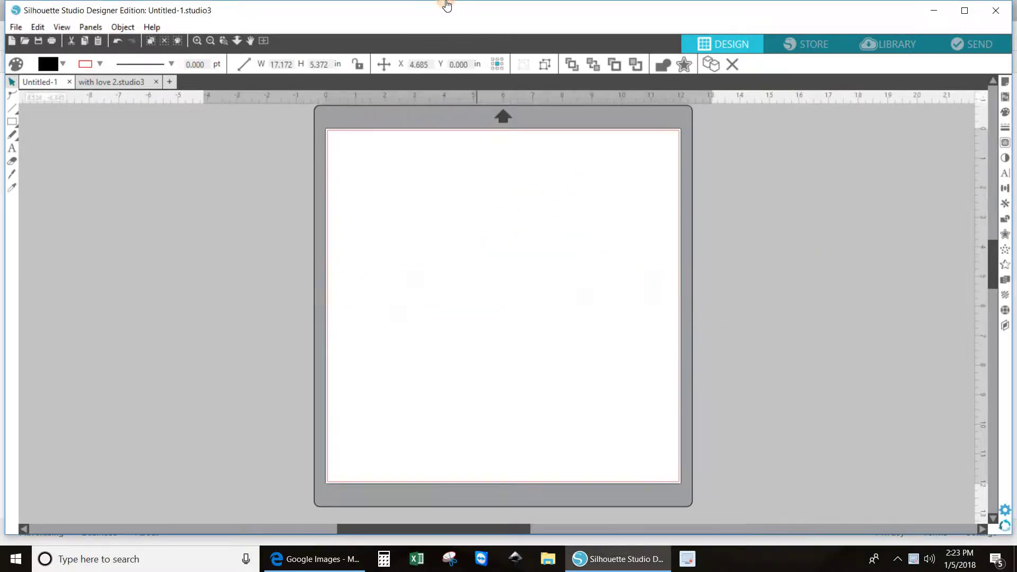
scroll(530, 504, "down", 2)
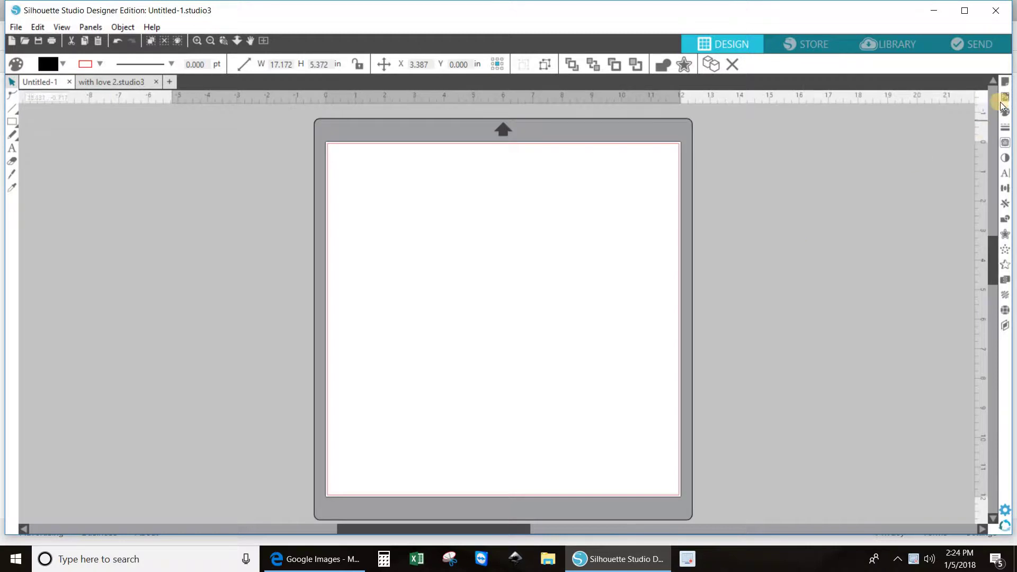
Set the page size to Letter (8.5 x 11.0 in) in the page setup
left_click(1006, 83)
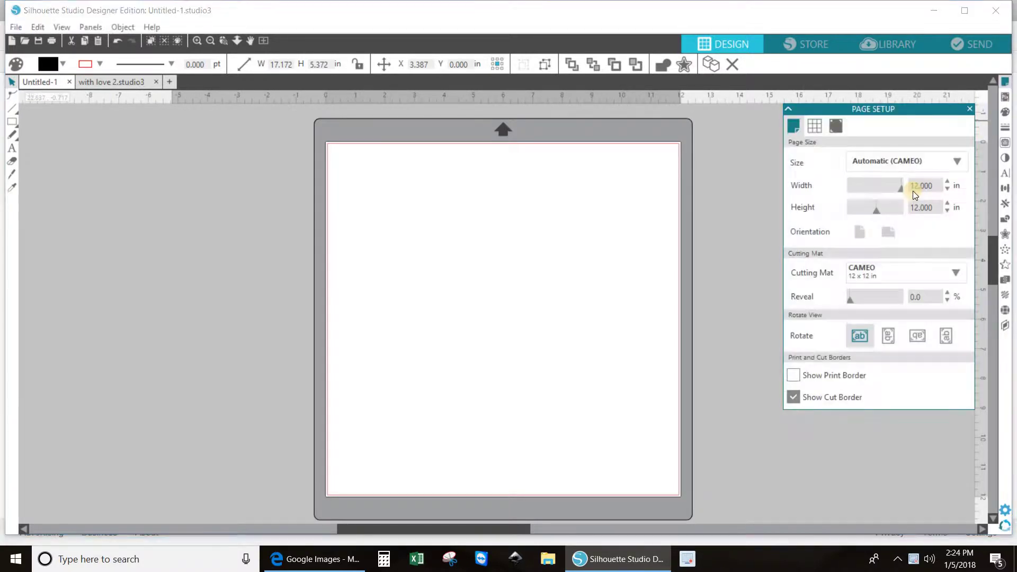
left_click(840, 132)
left_click(870, 160)
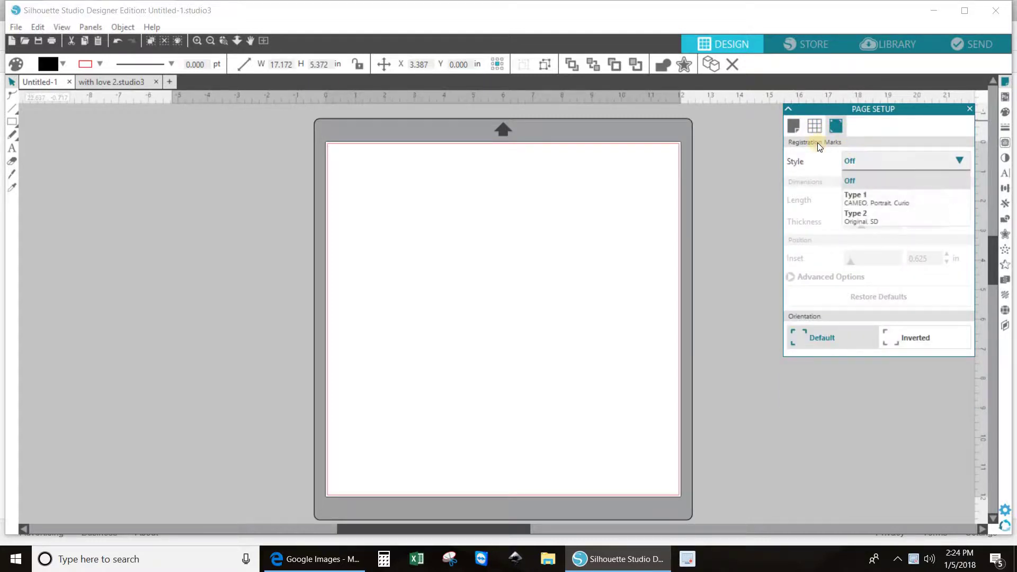
left_click(794, 125)
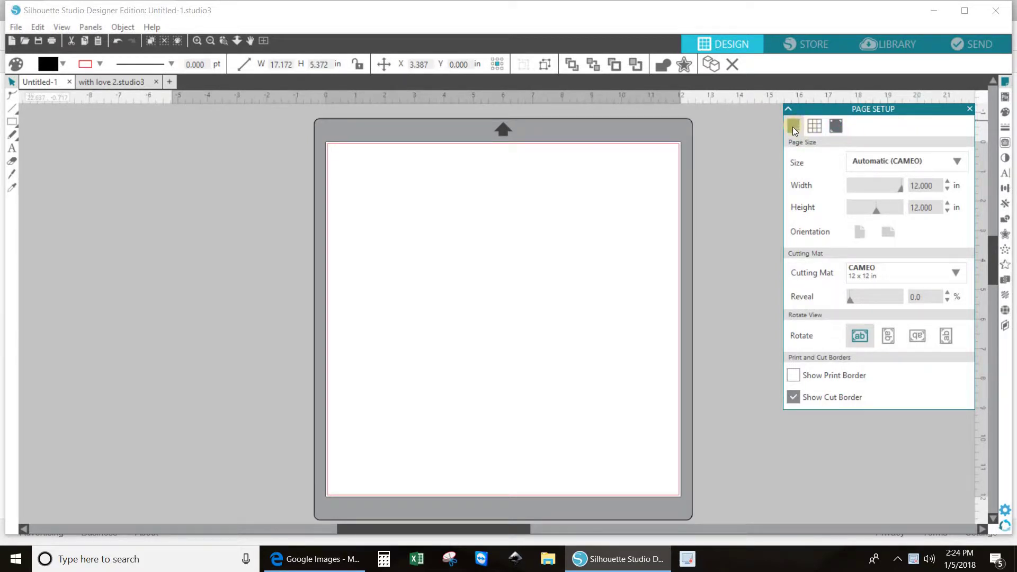
left_click(850, 160)
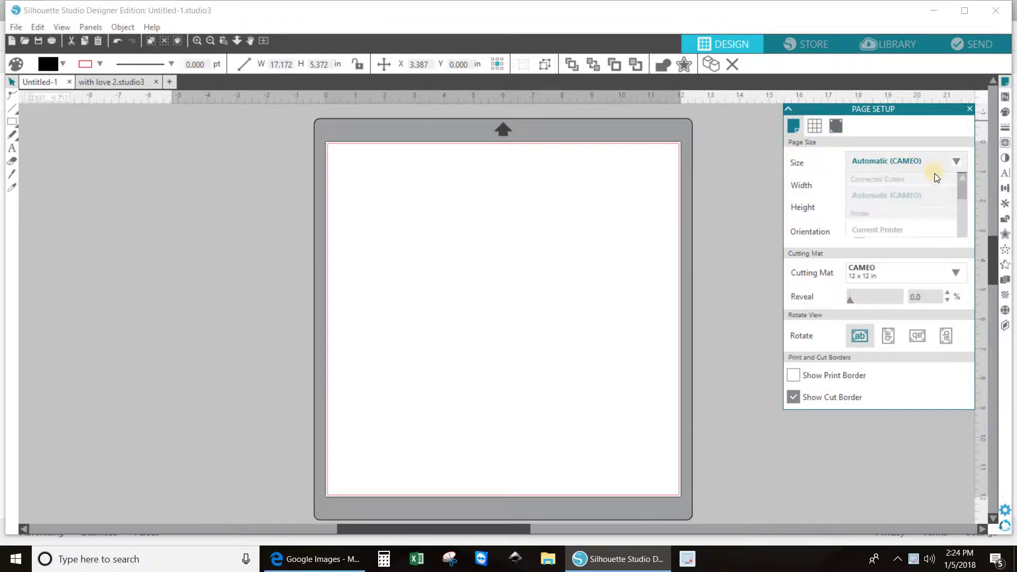
left_click(935, 174)
left_click(956, 161)
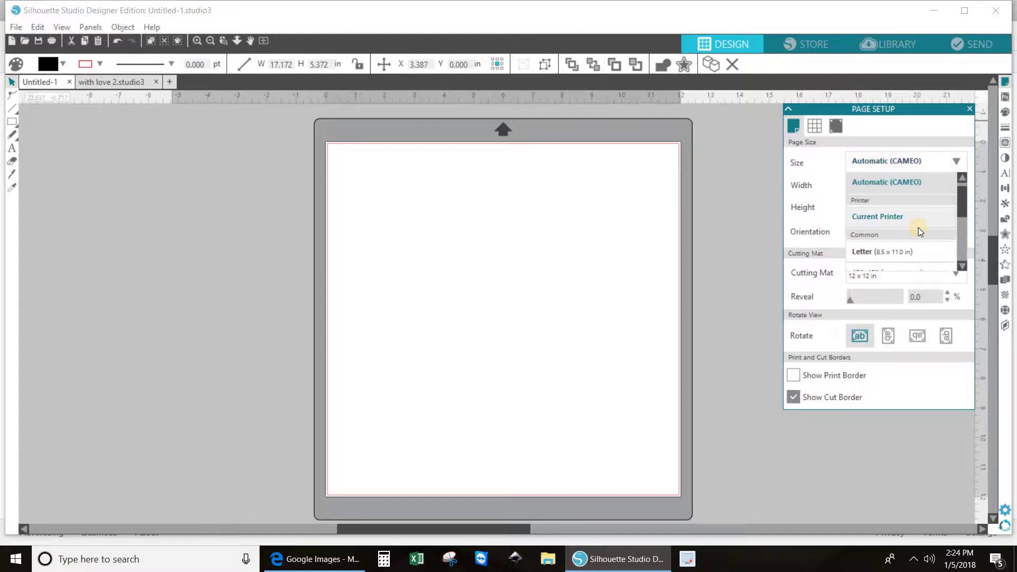
scroll(898, 227, "down", 1)
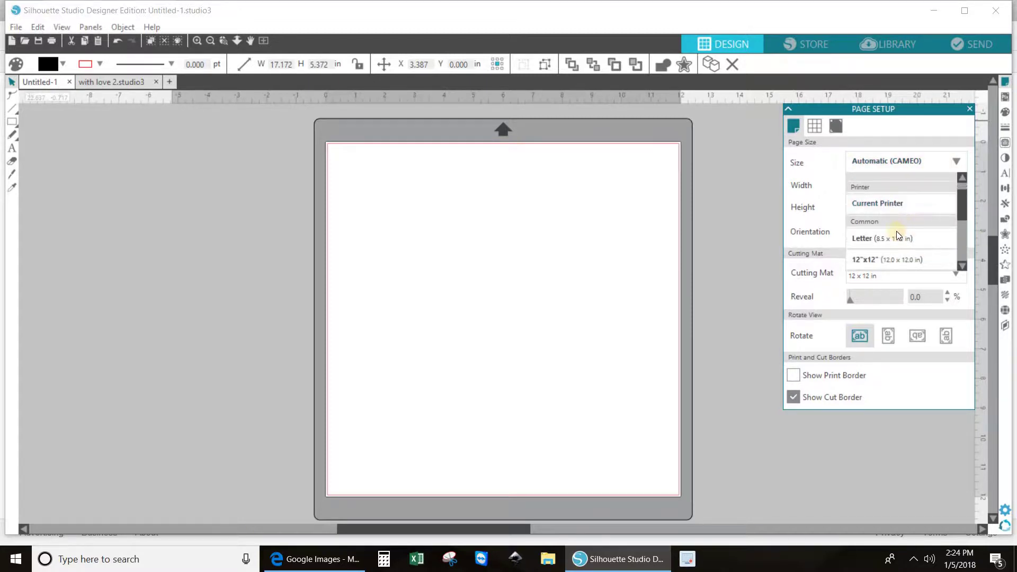
left_click(881, 240)
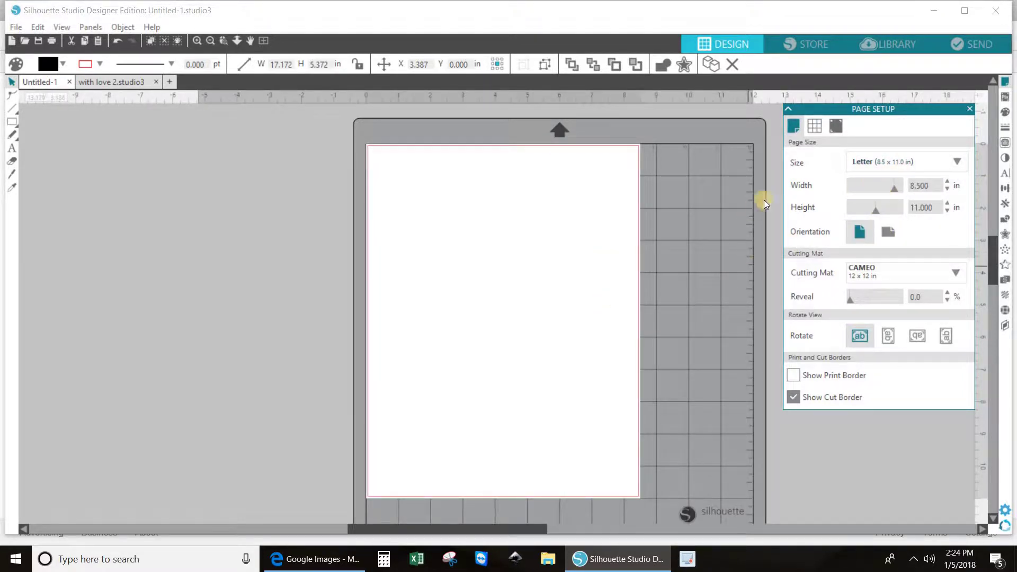
scroll(752, 436, "down", 1)
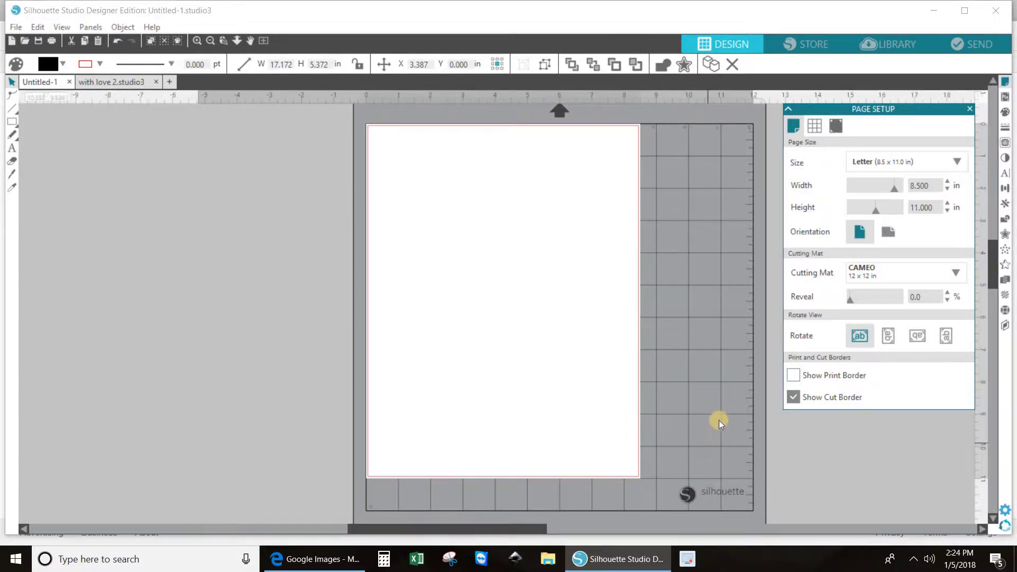
left_click_drag(528, 528, 562, 528)
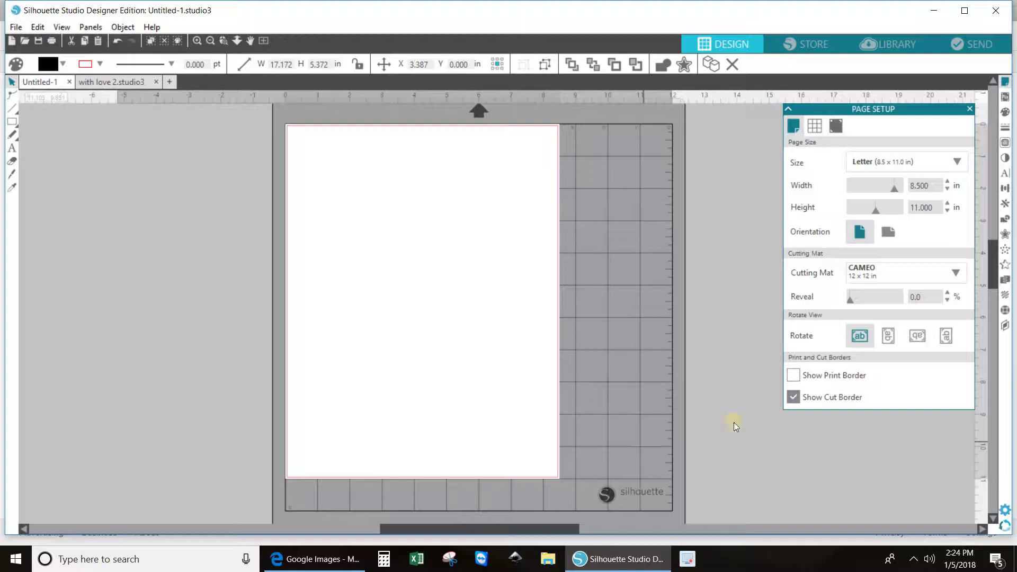
Show the grid on the page, keeping the ruler and guide options enabled
left_click(835, 126)
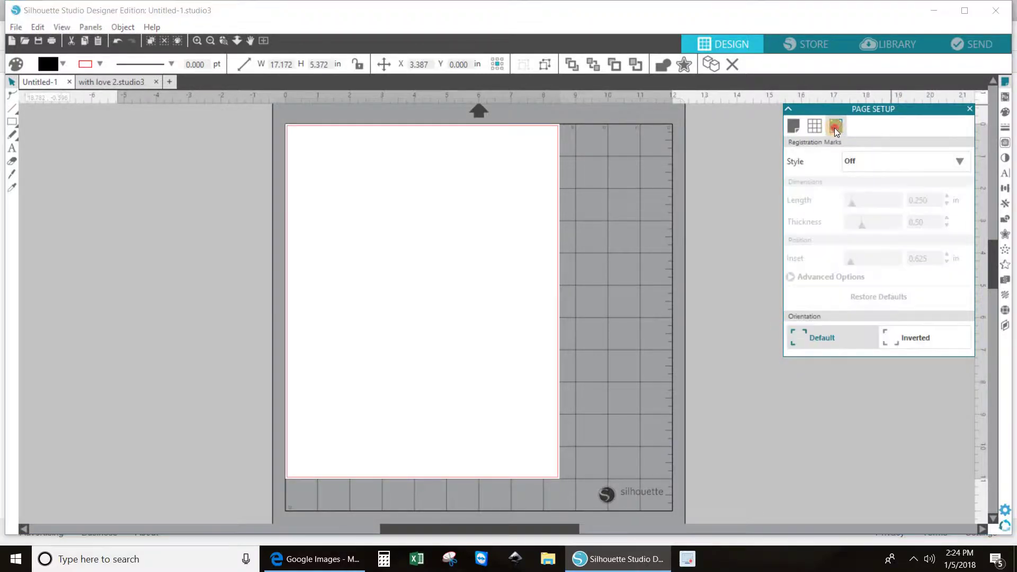
left_click(799, 127)
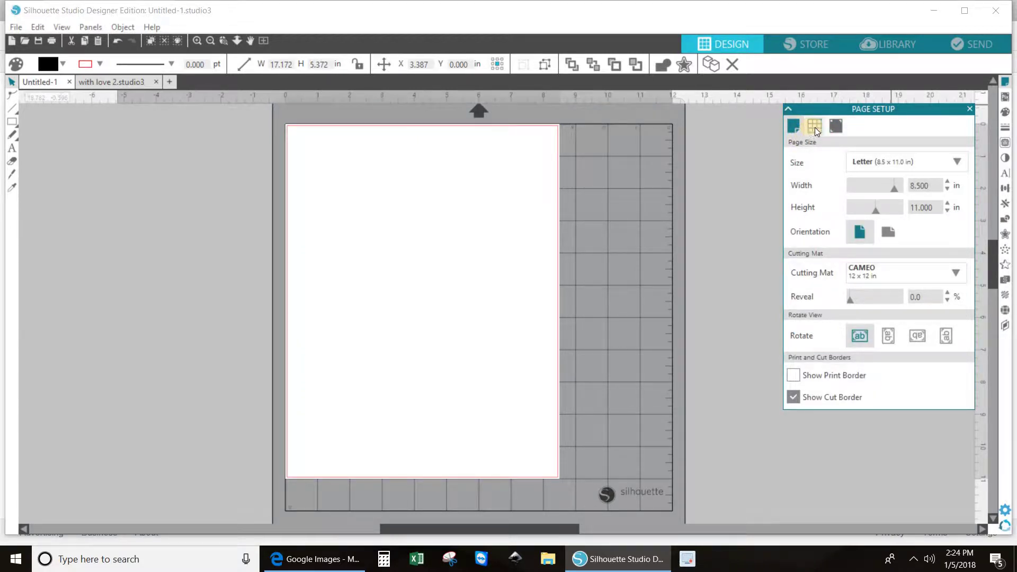
left_click(815, 128)
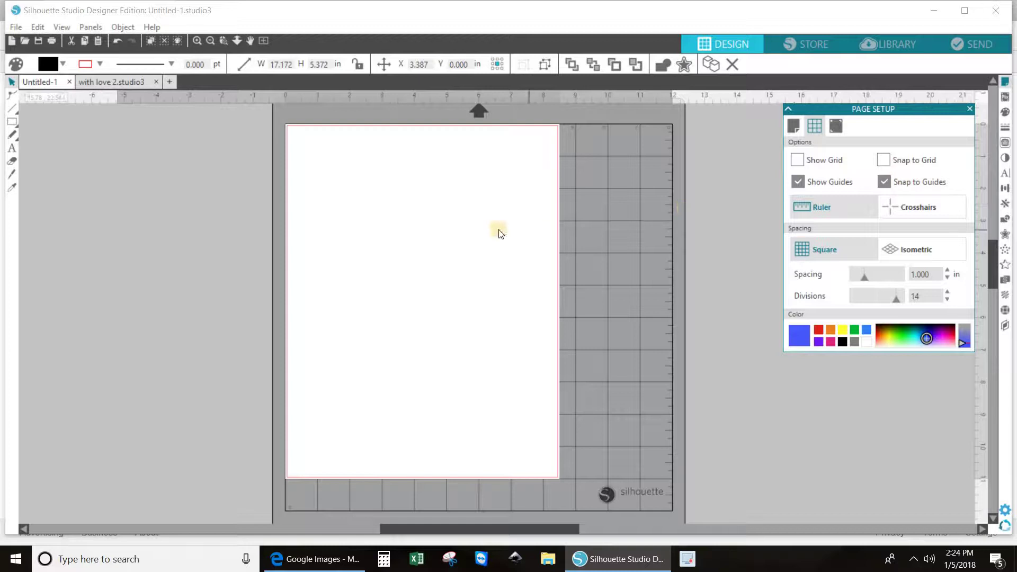
left_click(885, 182)
left_click(799, 160)
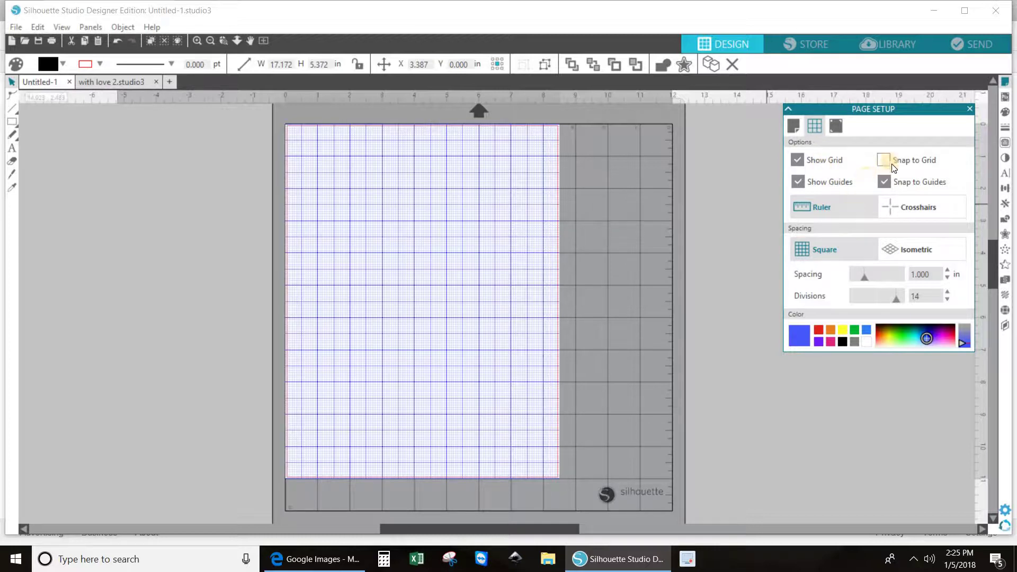
left_click(828, 206)
left_click(828, 205)
Try orange, black, white and pink as the grid color and settle on red
left_click(831, 330)
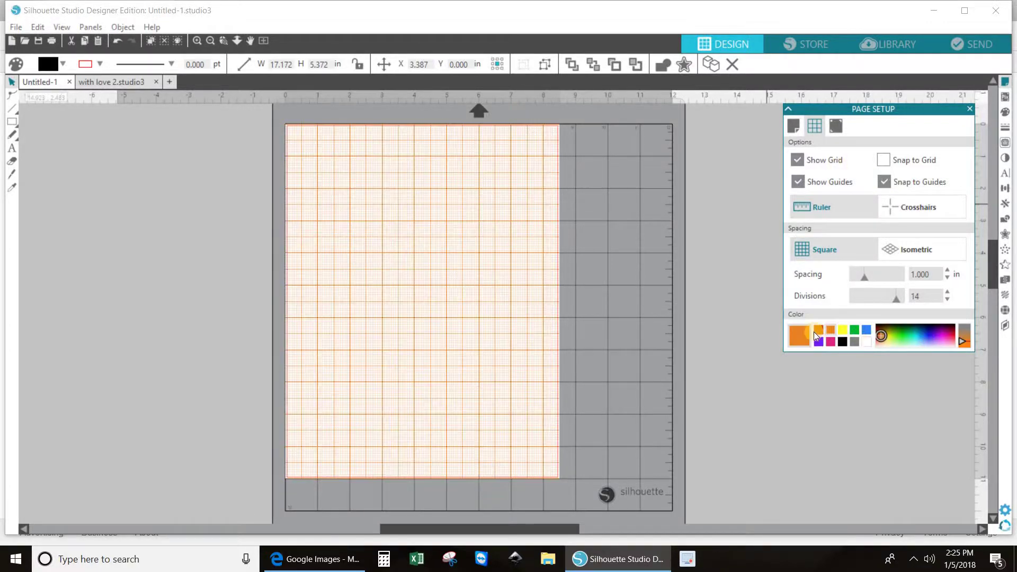
left_click(816, 332)
left_click(847, 342)
left_click(865, 342)
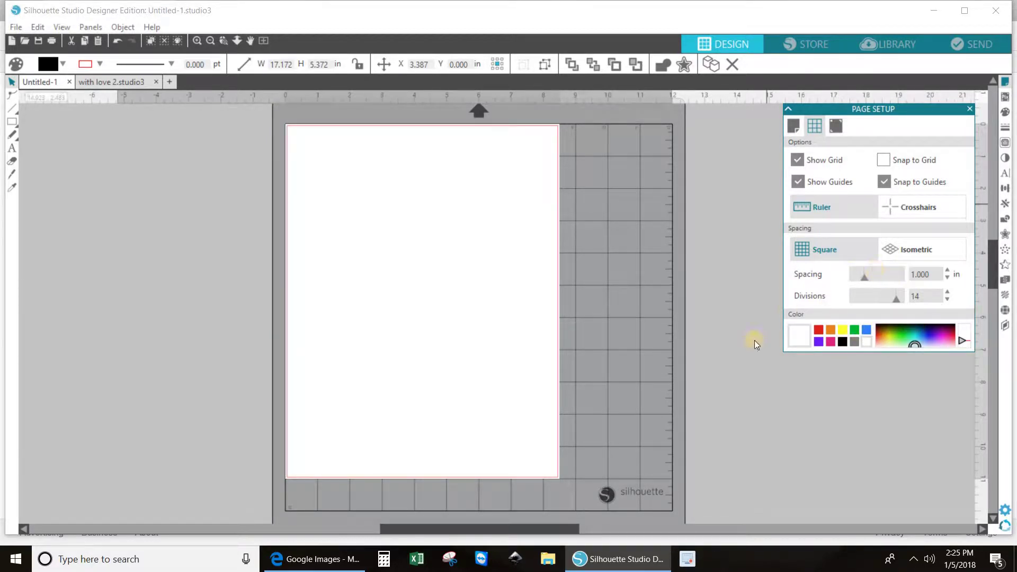
left_click(835, 342)
left_click(822, 326)
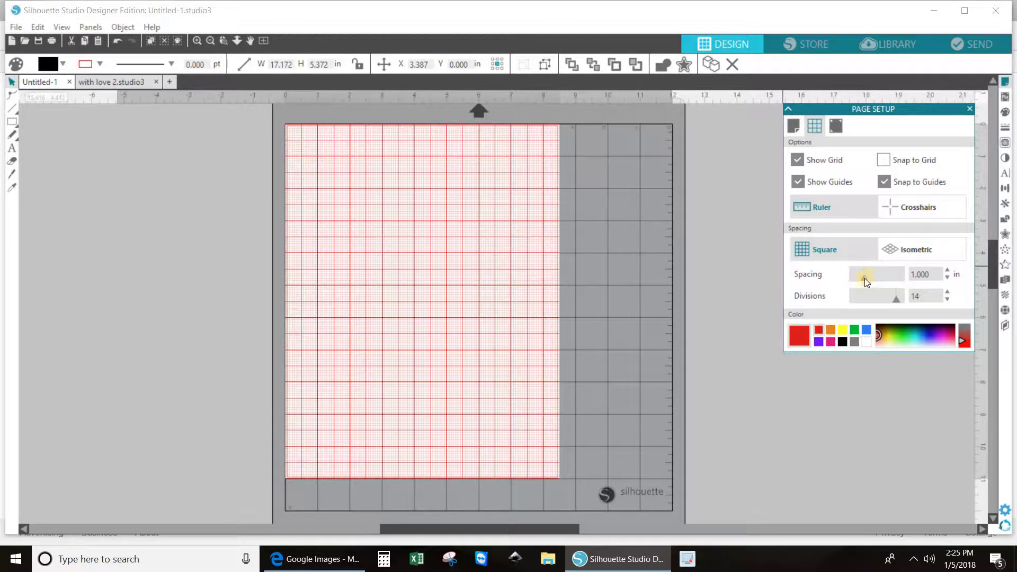
Reduce the grid spacing to 0.250 in
left_click(948, 277)
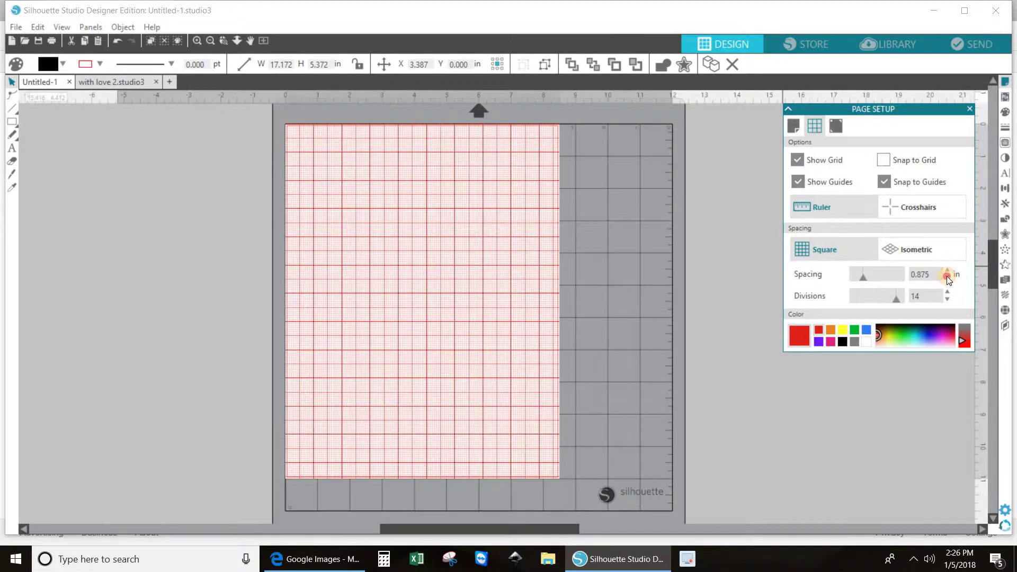
left_click(948, 277)
left_click(948, 278)
left_click(948, 278)
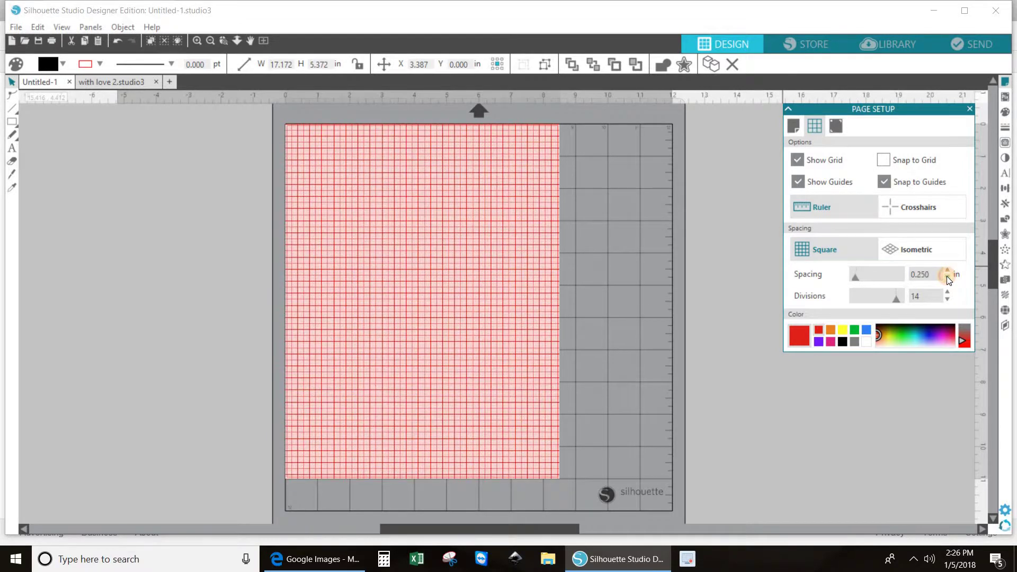
Increase the grid spacing to 2.000 in
left_click(948, 272)
left_click(948, 272)
left_click(948, 271)
left_click(948, 271)
left_click(948, 271)
left_click(948, 271)
left_click(948, 271)
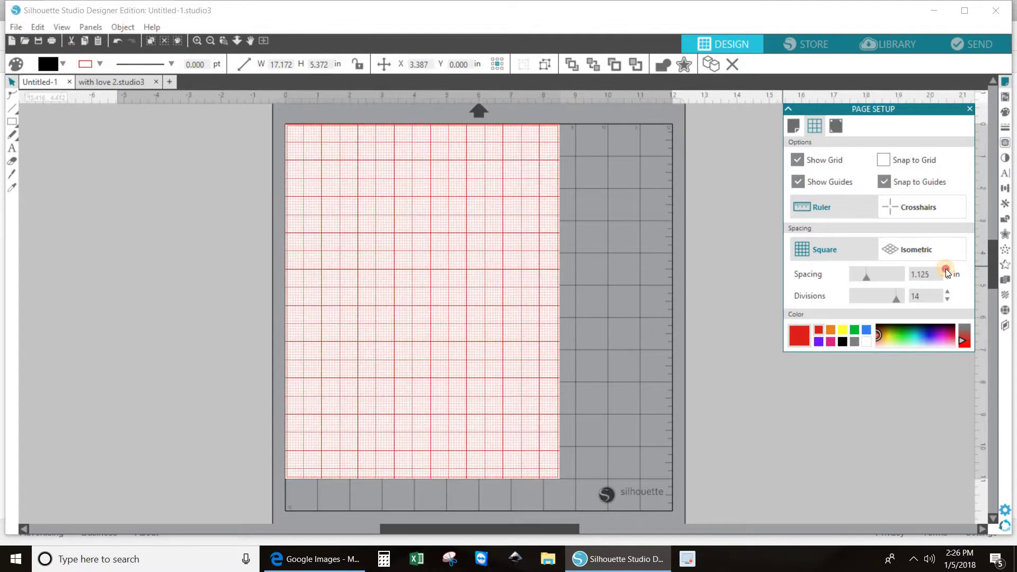
left_click(948, 271)
left_click(948, 272)
left_click(948, 271)
left_click(948, 271)
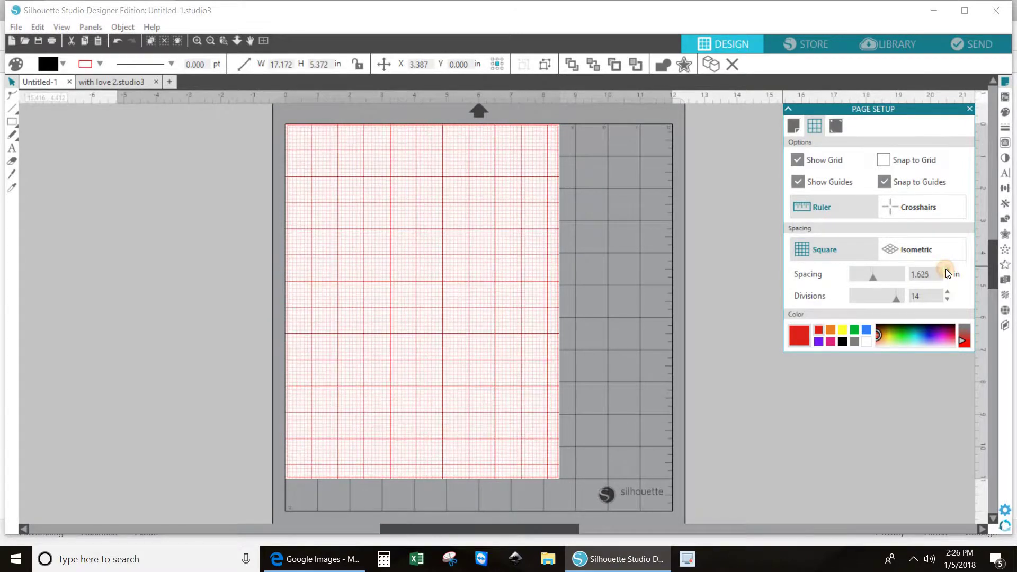
left_click(948, 272)
left_click(948, 271)
left_click(948, 272)
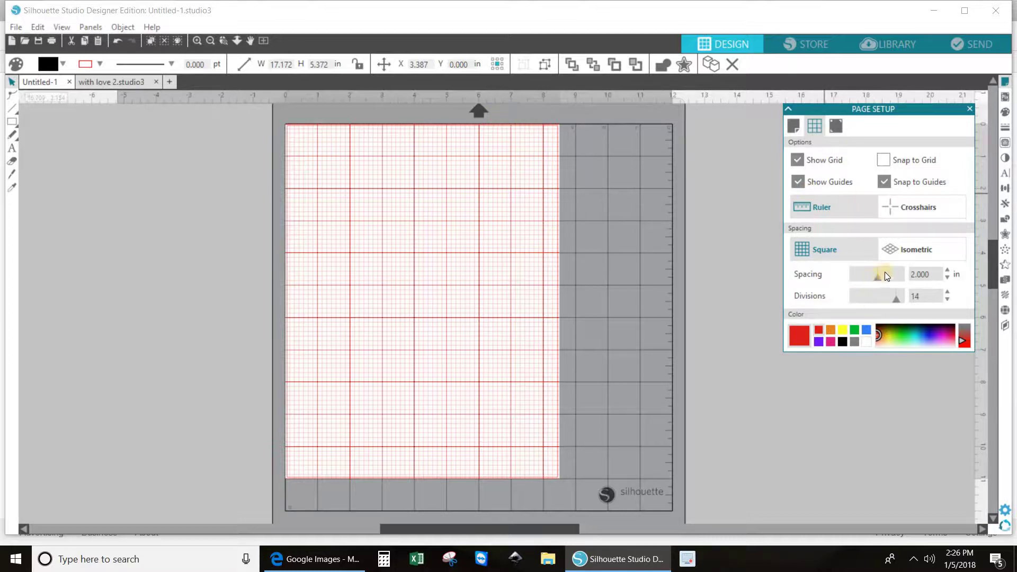
Try grid spacings of 0.004 in and 3.875 in, return to 2.000 in, and hide the grid
left_click(859, 279)
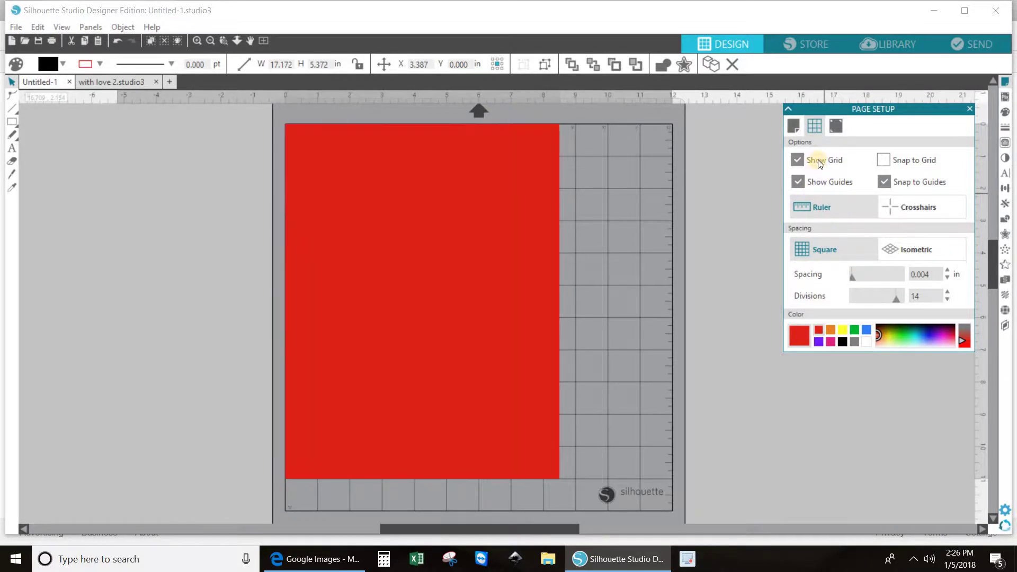
left_click_drag(852, 278, 902, 278)
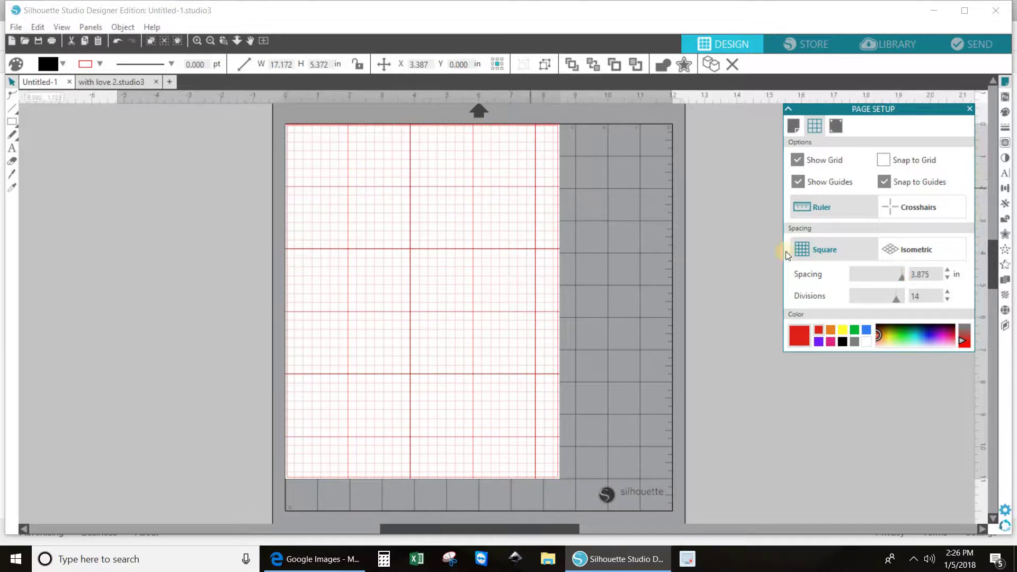
left_click_drag(902, 281, 878, 281)
left_click(822, 160)
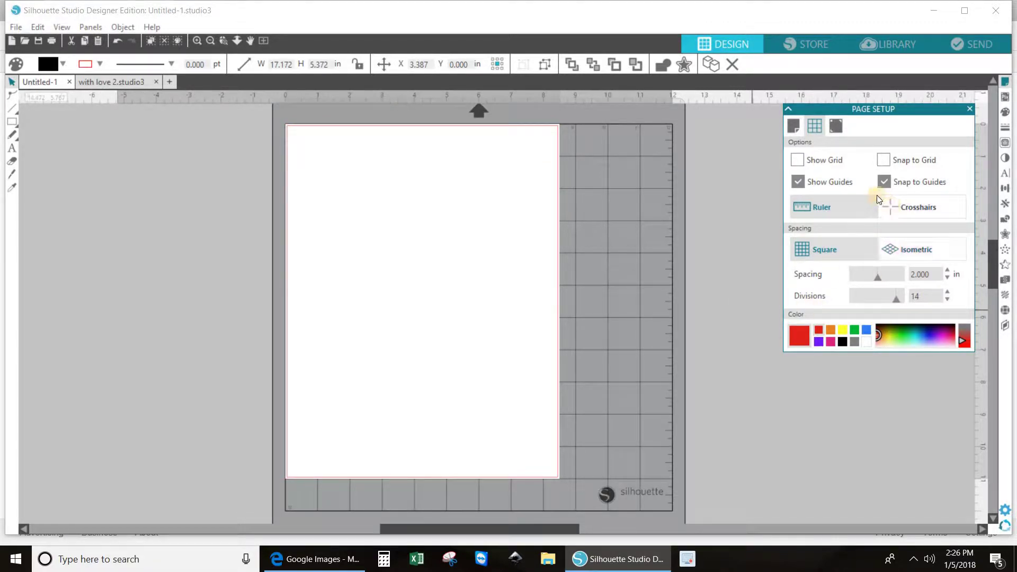
Turn on registration marks in the Type 1 style (CAMEO, Portrait, Curio)
left_click(835, 128)
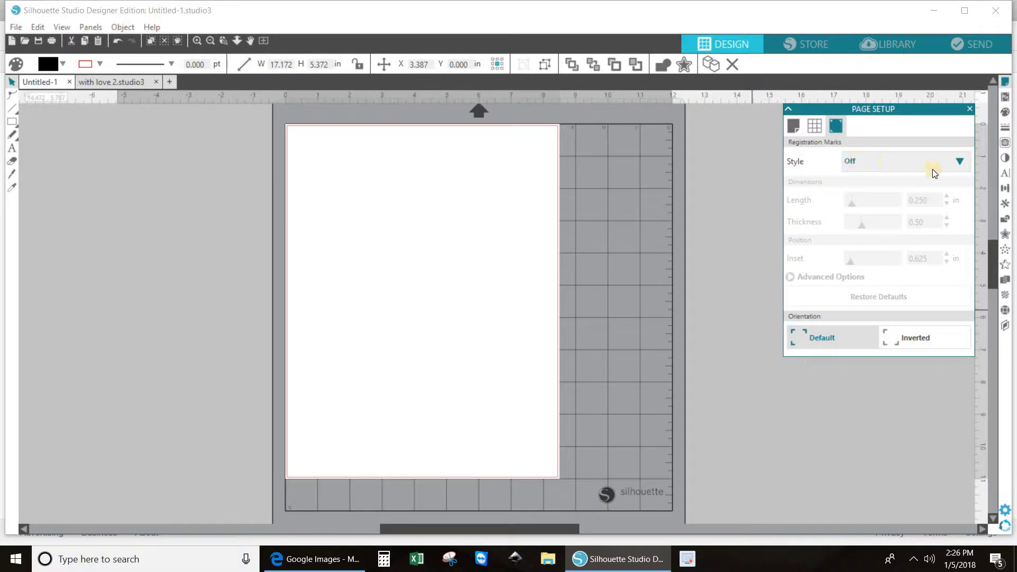
left_click(961, 163)
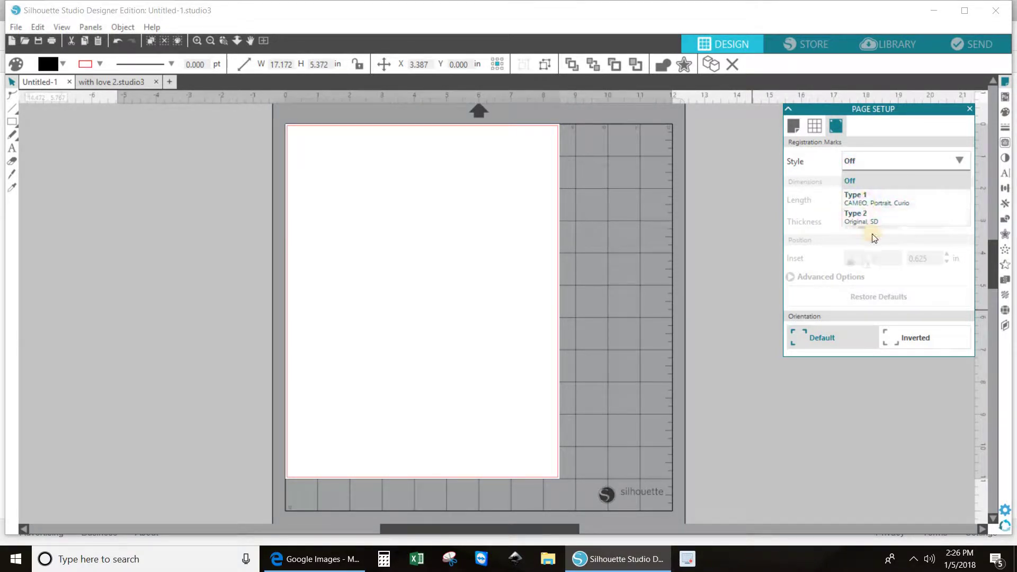
left_click(863, 198)
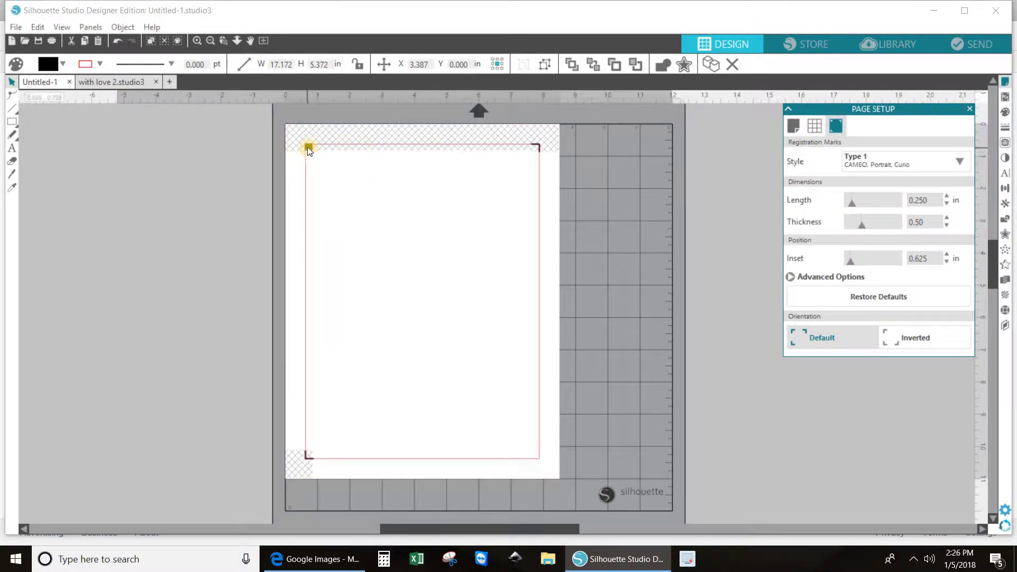
Switch the registration marks to Type 2 (Original, SD) for comparison and return them to Type 1
left_click(915, 165)
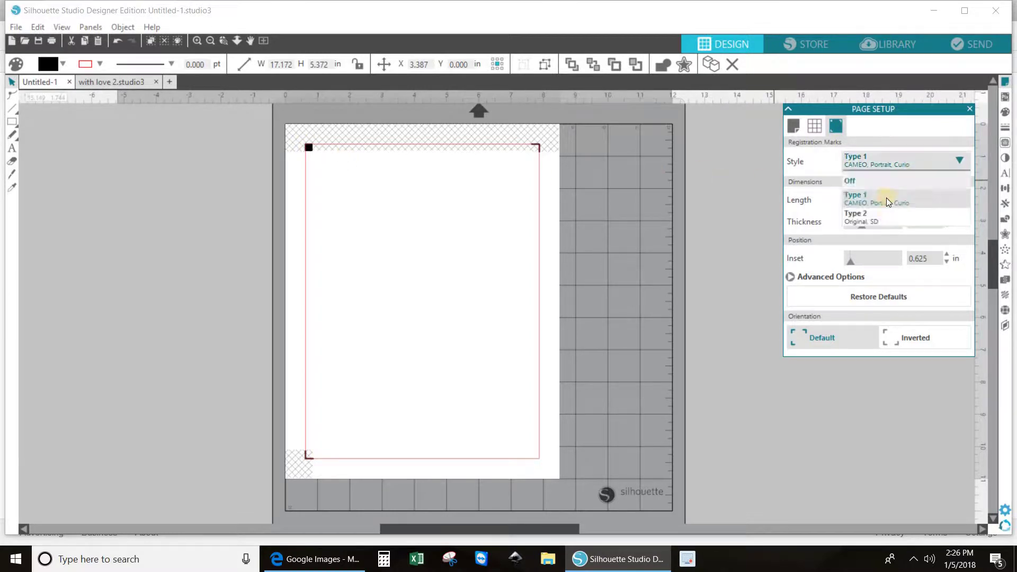
left_click(886, 215)
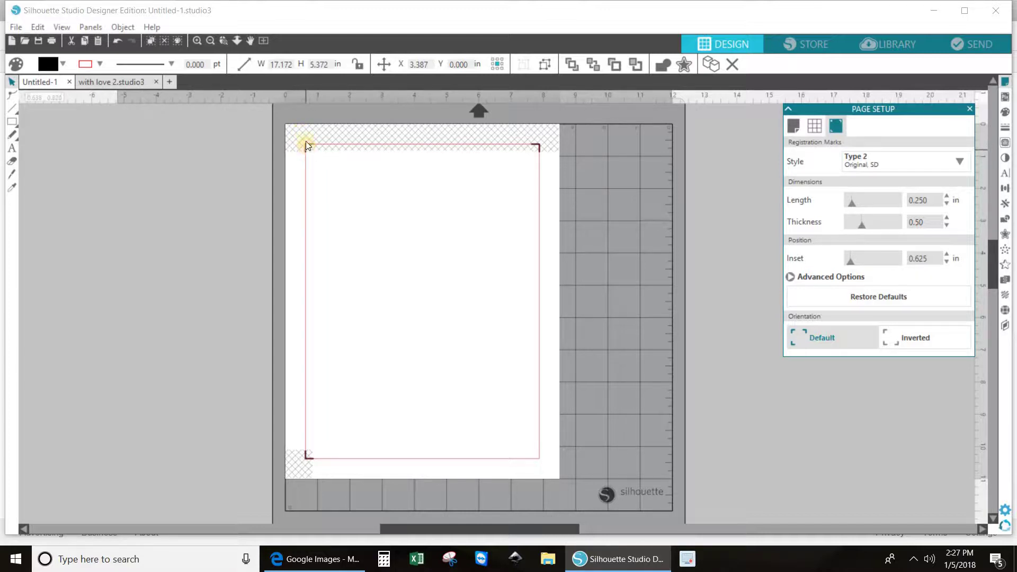
left_click(909, 154)
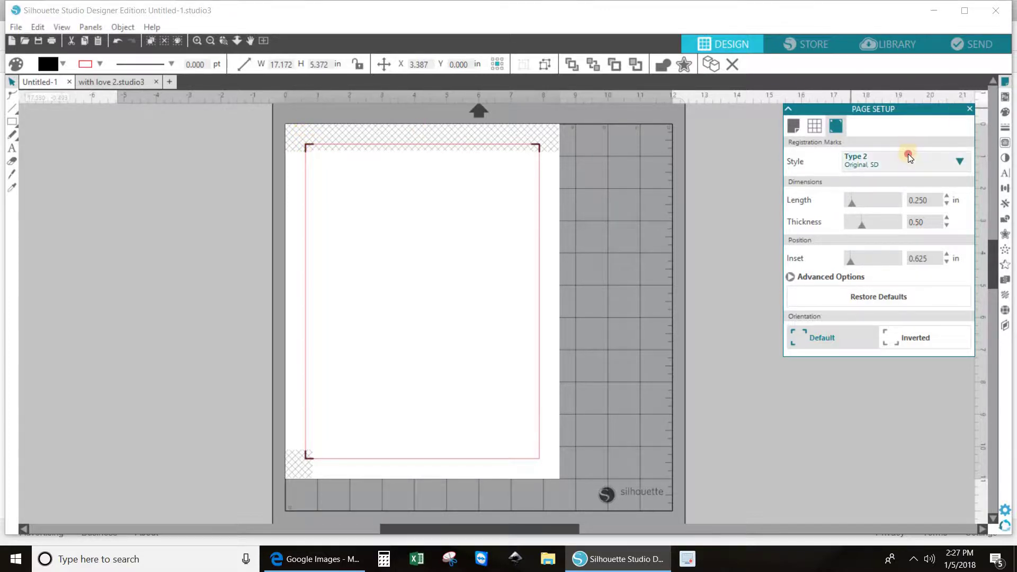
left_click(879, 199)
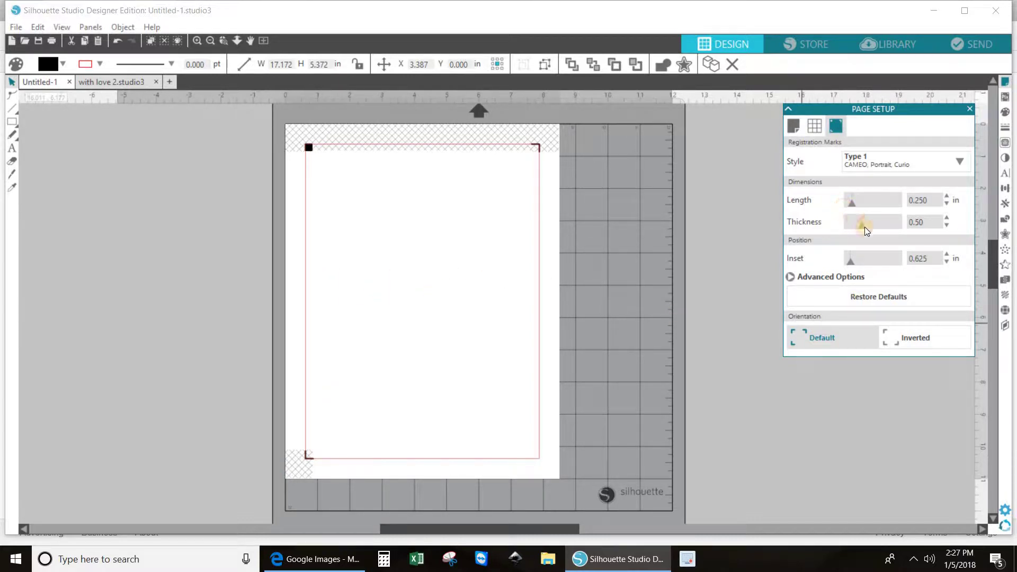
Set the registration marks' thickness to 0.30 and their inset to 0.394 in
left_click_drag(835, 226, 831, 227)
left_click_drag(851, 265, 839, 262)
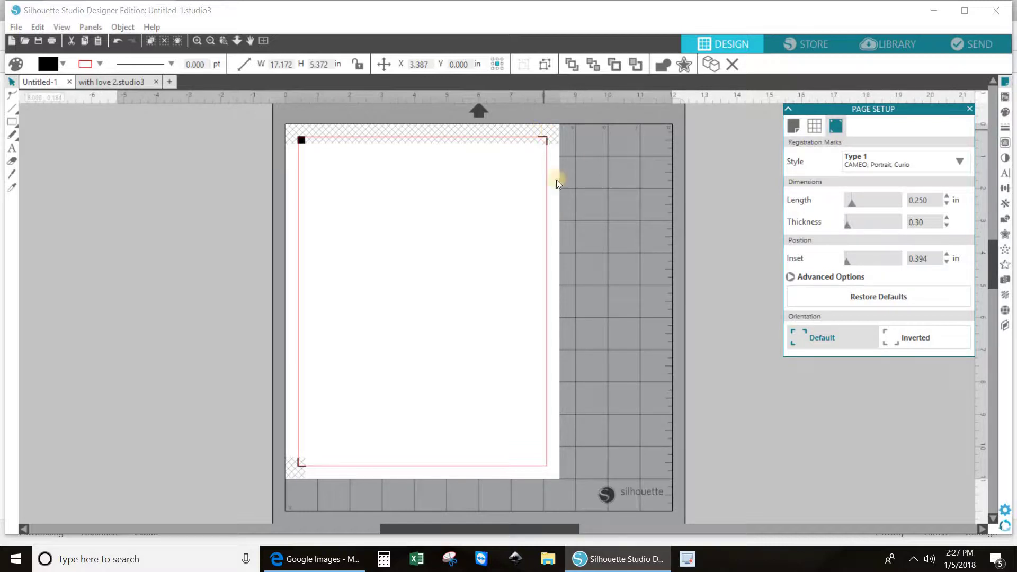
left_click(300, 139)
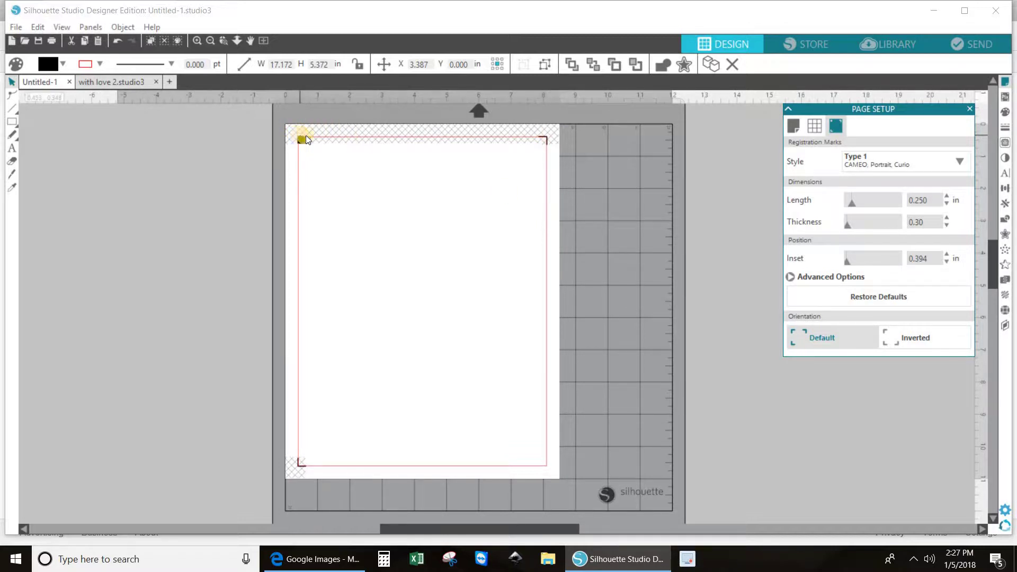
Switch to the web browser and search Google Images for "paw patrol clipart"
left_click(369, 140)
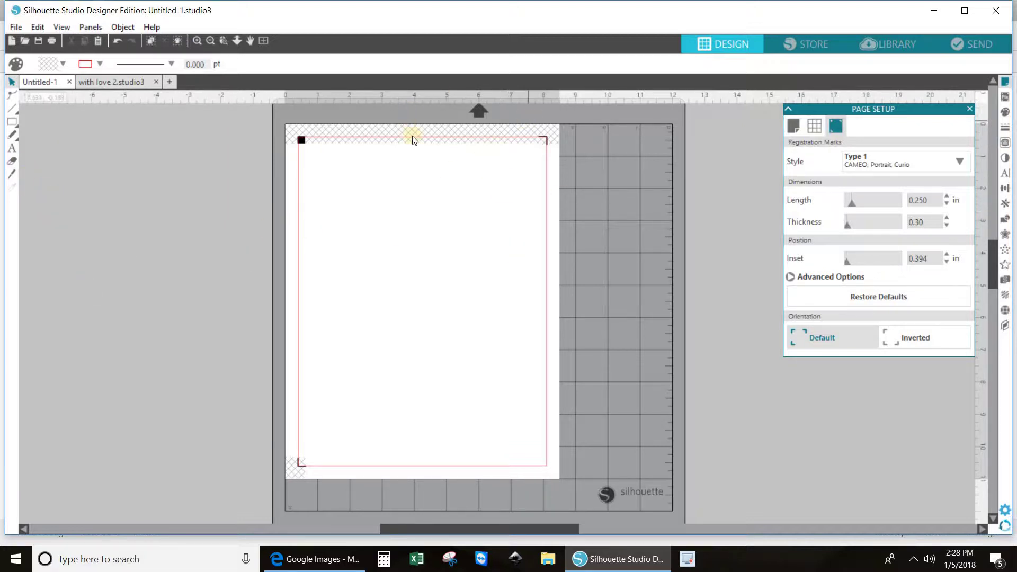
left_click(934, 12)
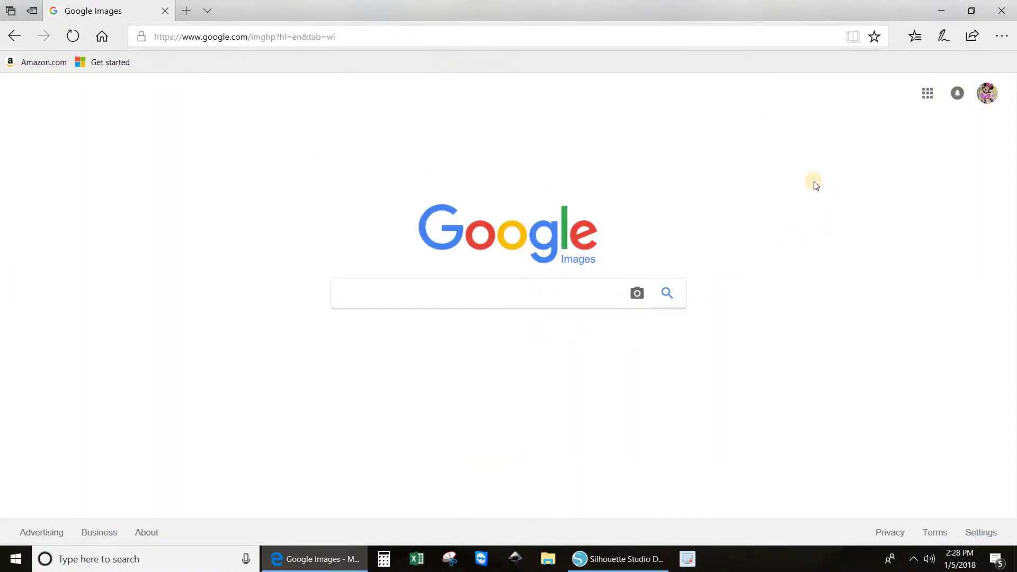
left_click(377, 293)
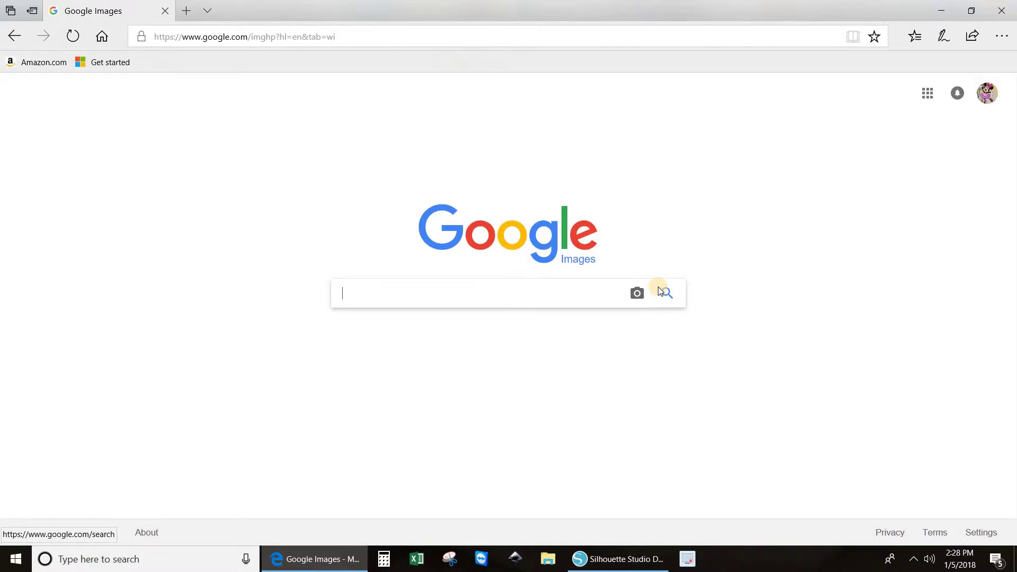
type("Paw")
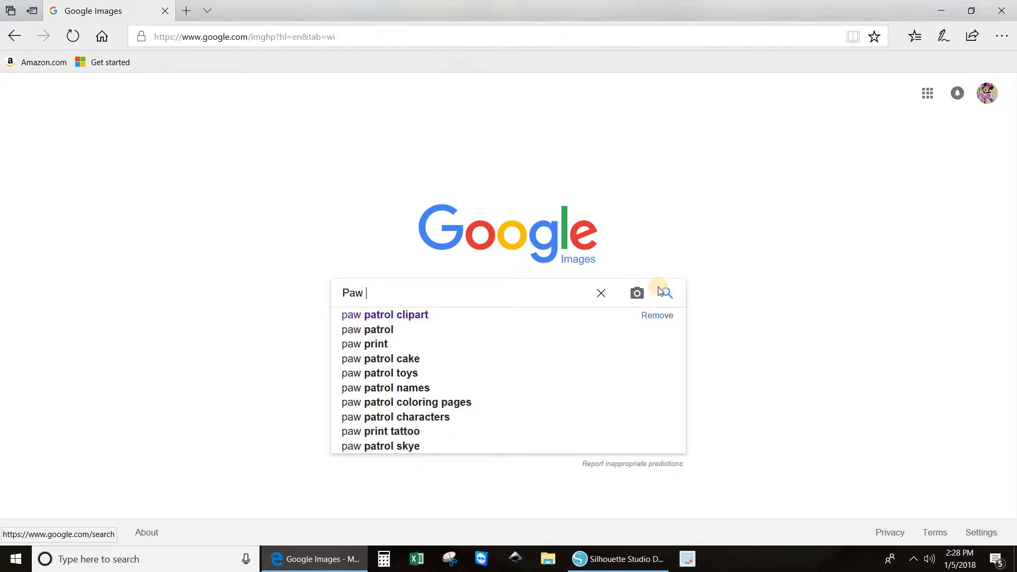
left_click(427, 315)
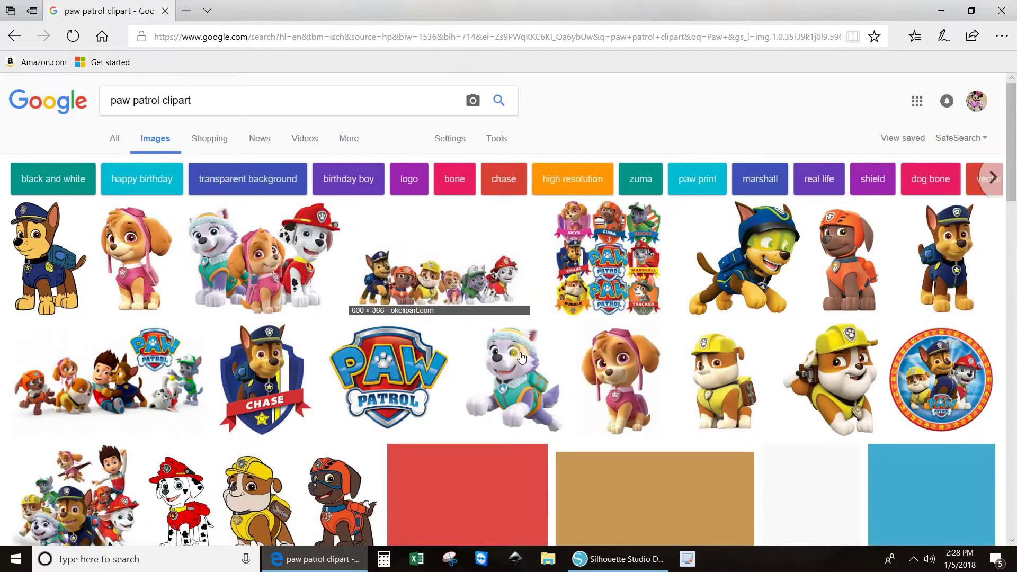
Look through the clipart results and filter them to Large images
scroll(521, 352, "down", 10)
scroll(521, 352, "up", 10)
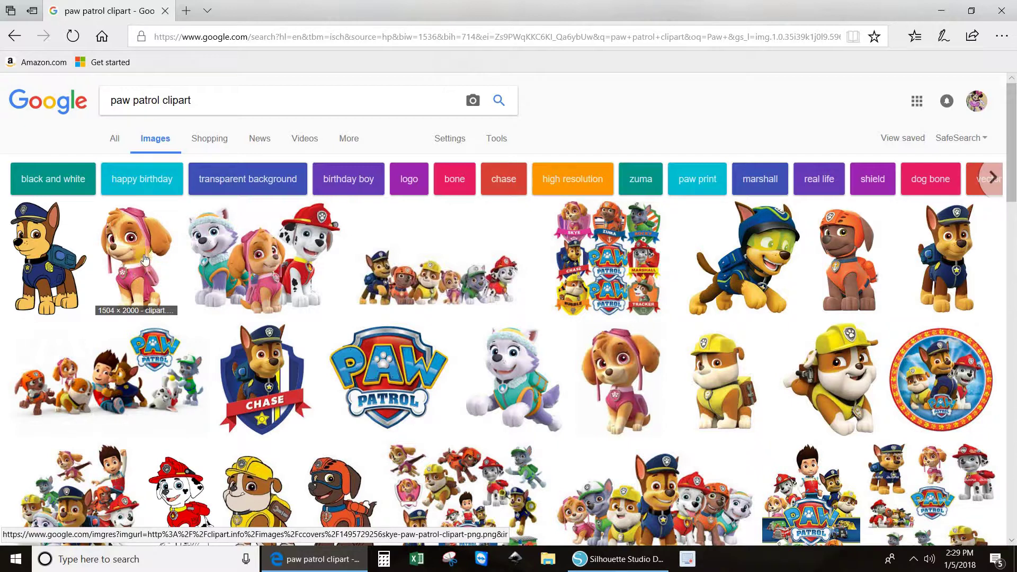
left_click(489, 141)
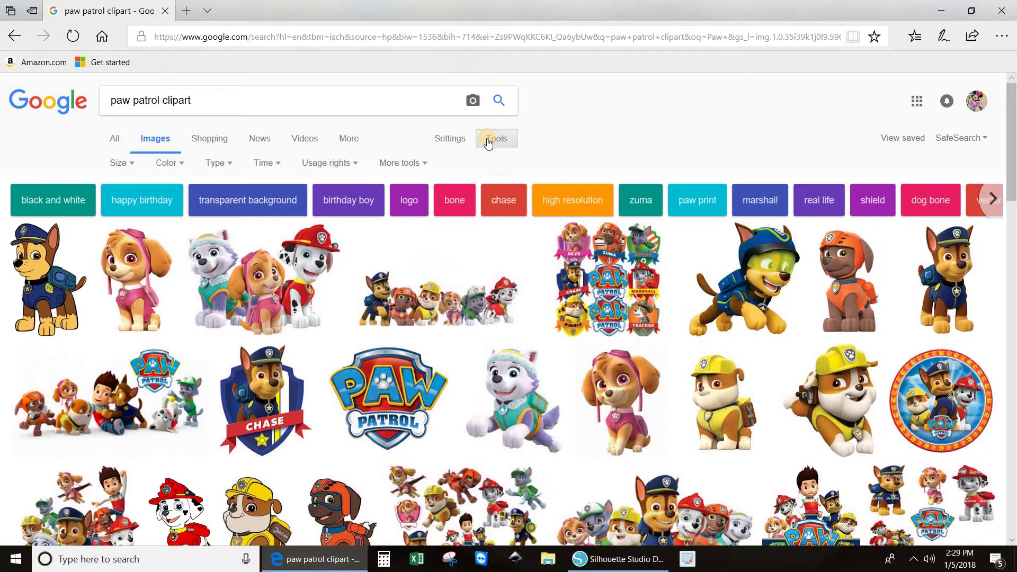
left_click(122, 166)
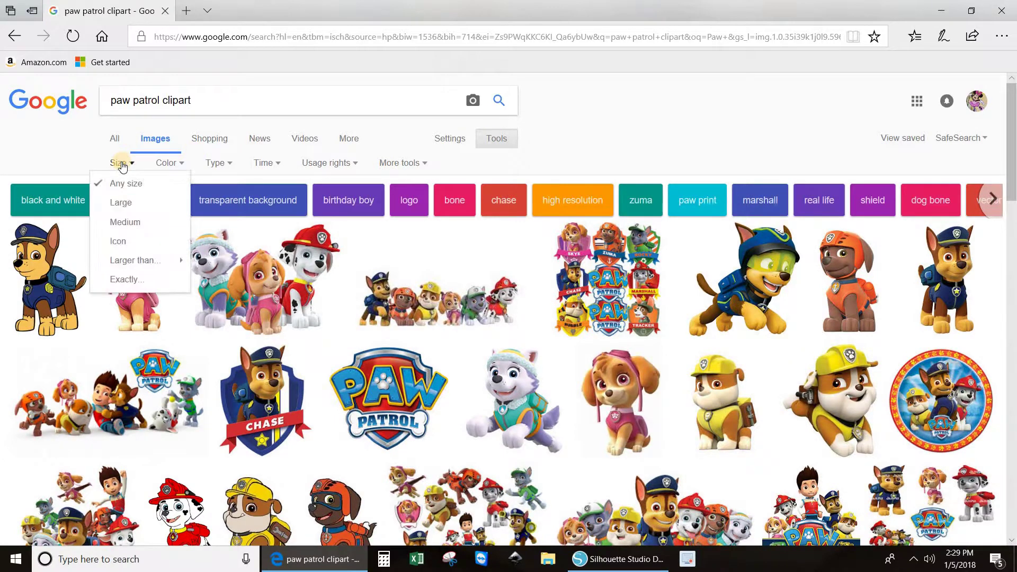
left_click(131, 204)
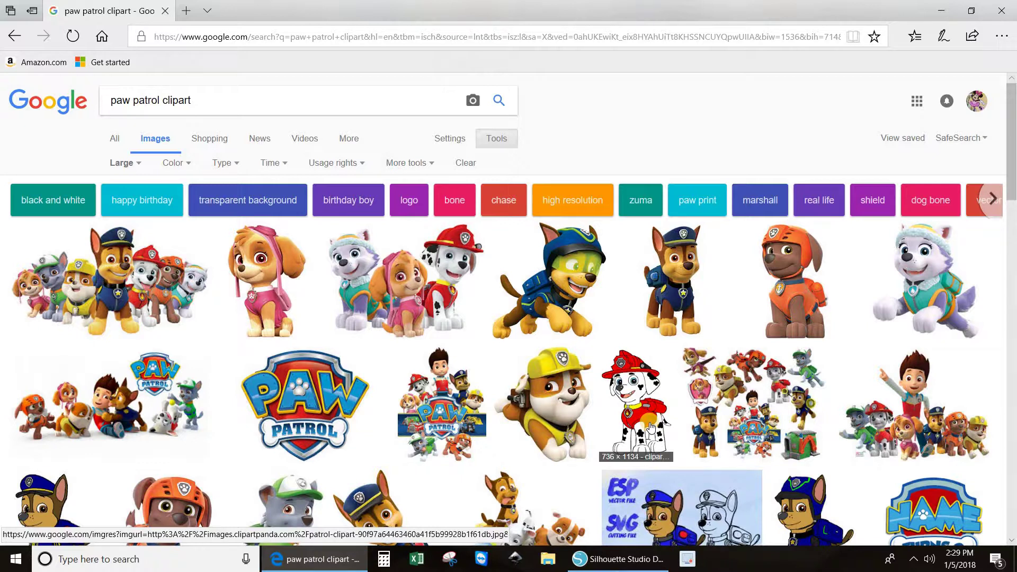
Find the Rubble skateboard clipart among the large results and open the image at full size in its own tab
scroll(651, 427, "down", 3)
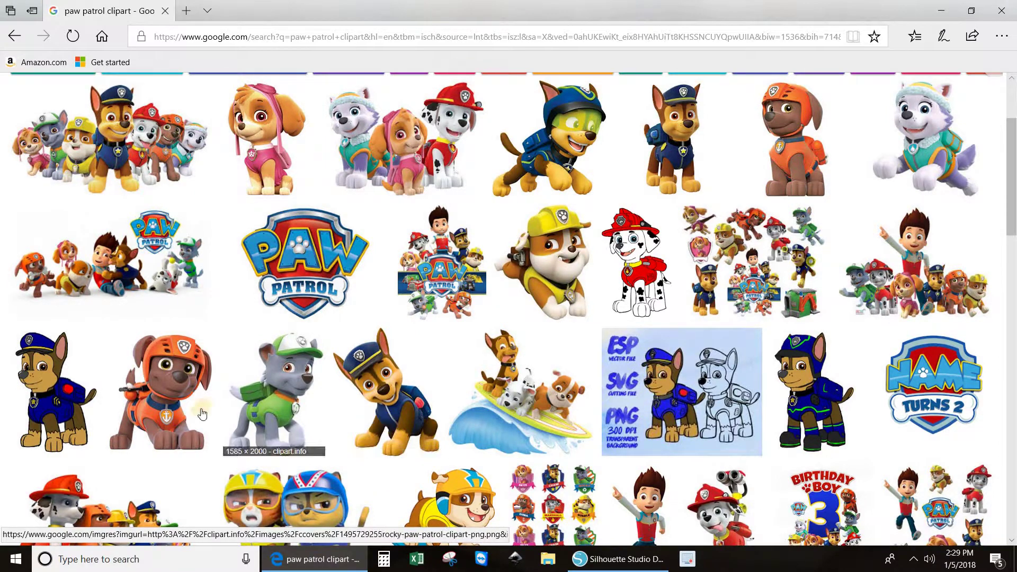
scroll(391, 439, "down", 2)
scroll(391, 439, "down", 3)
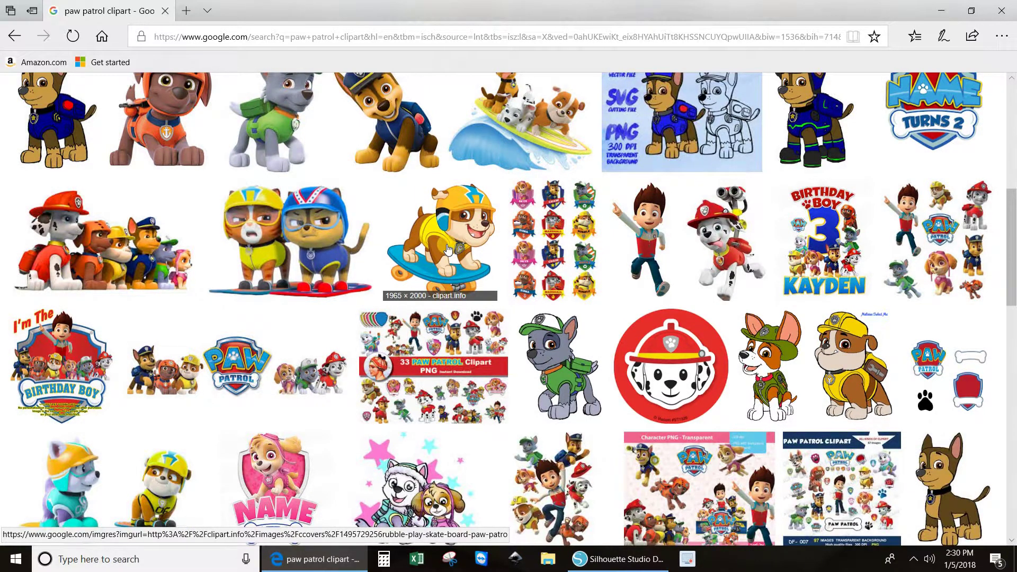
left_click(447, 249)
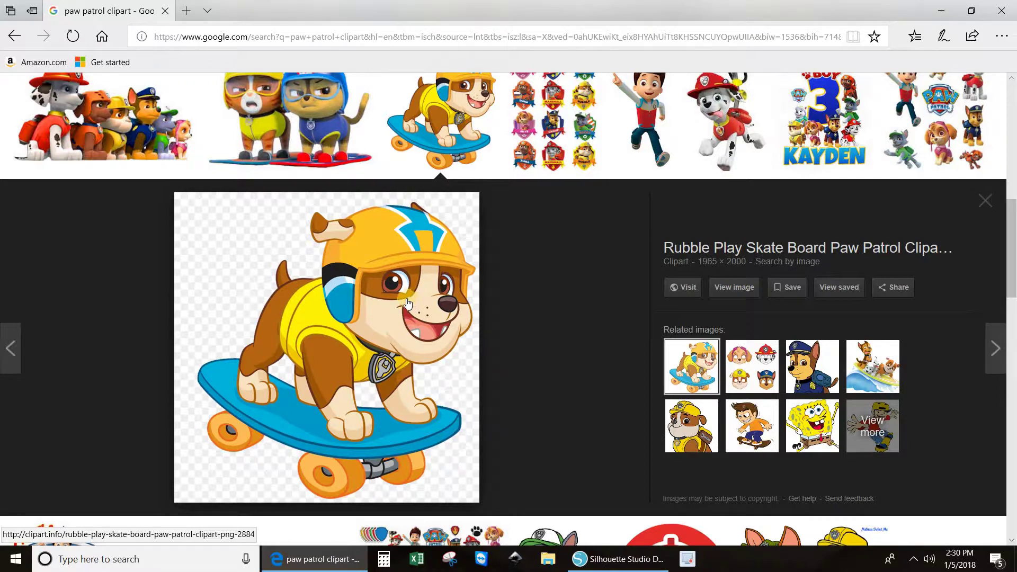
left_click(758, 289)
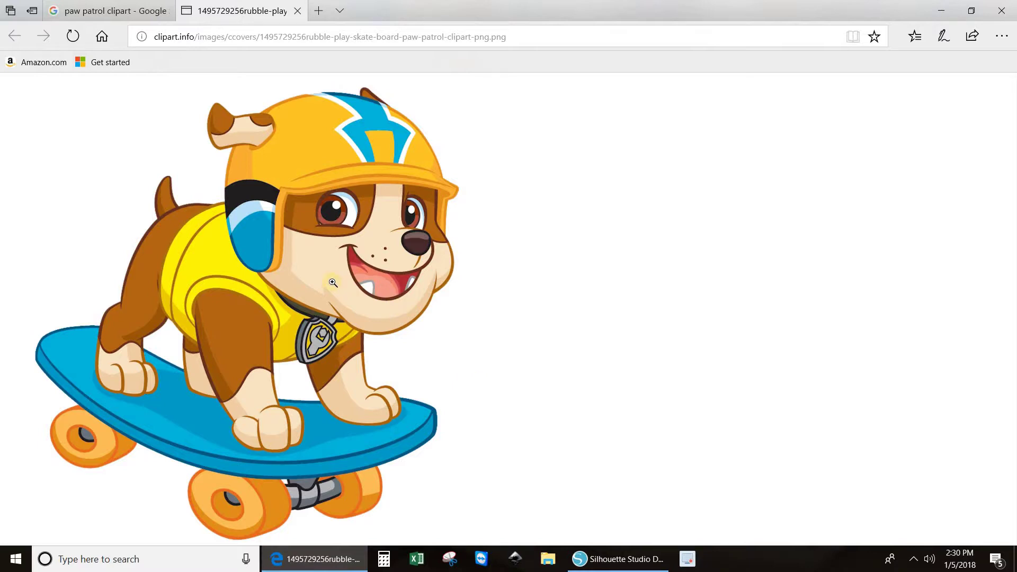
Start saving the skateboard picture as a PNG and choose the Desktop as its destination
right_click(330, 266)
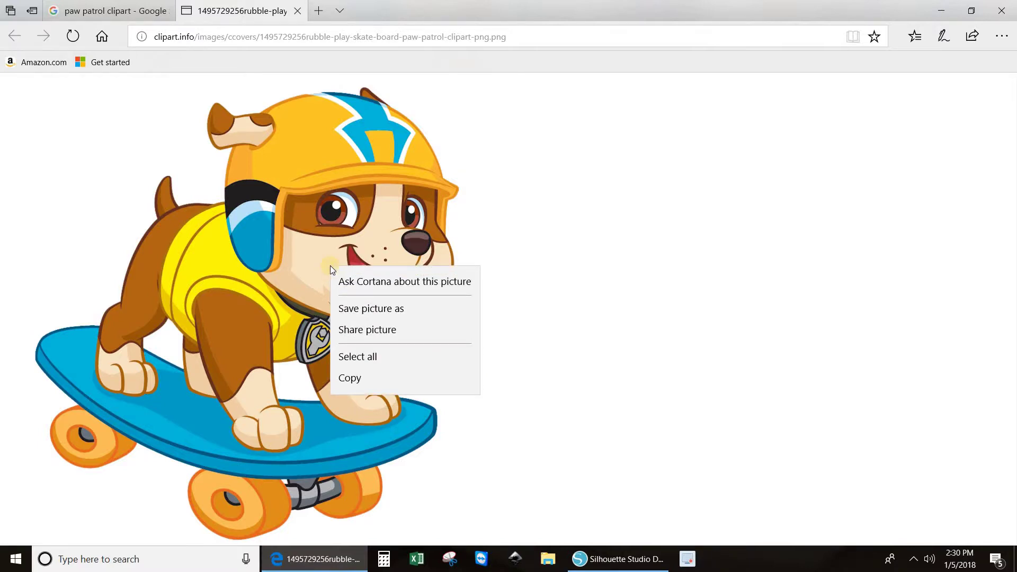
left_click(377, 309)
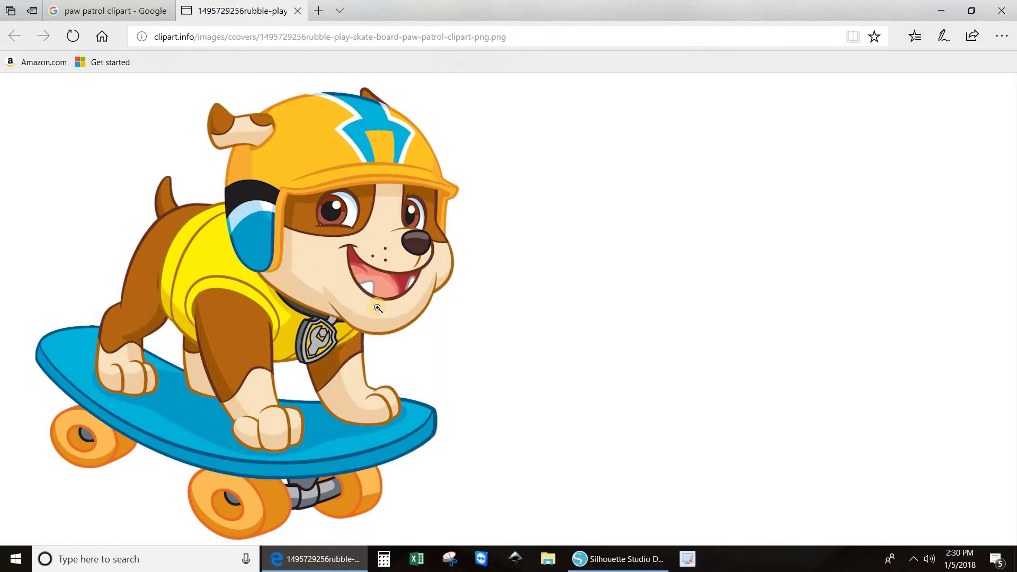
key("ctrl+s")
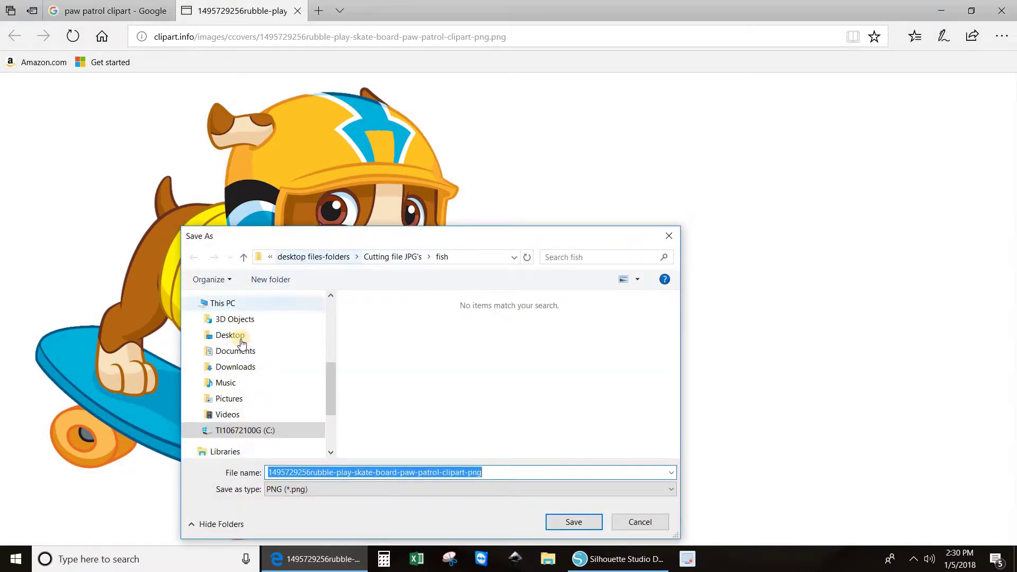
scroll(239, 334, "up", 3)
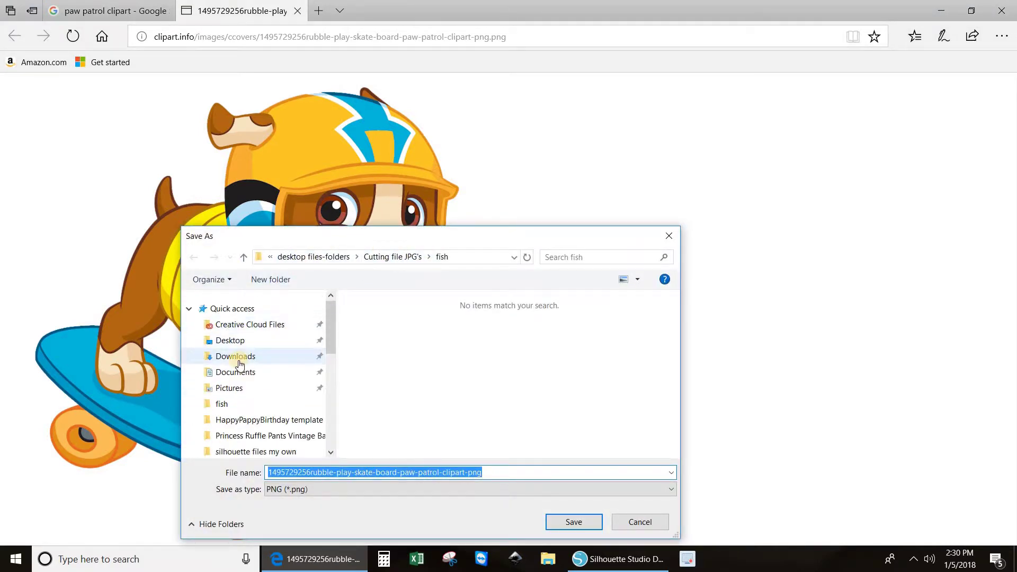
left_click(237, 340)
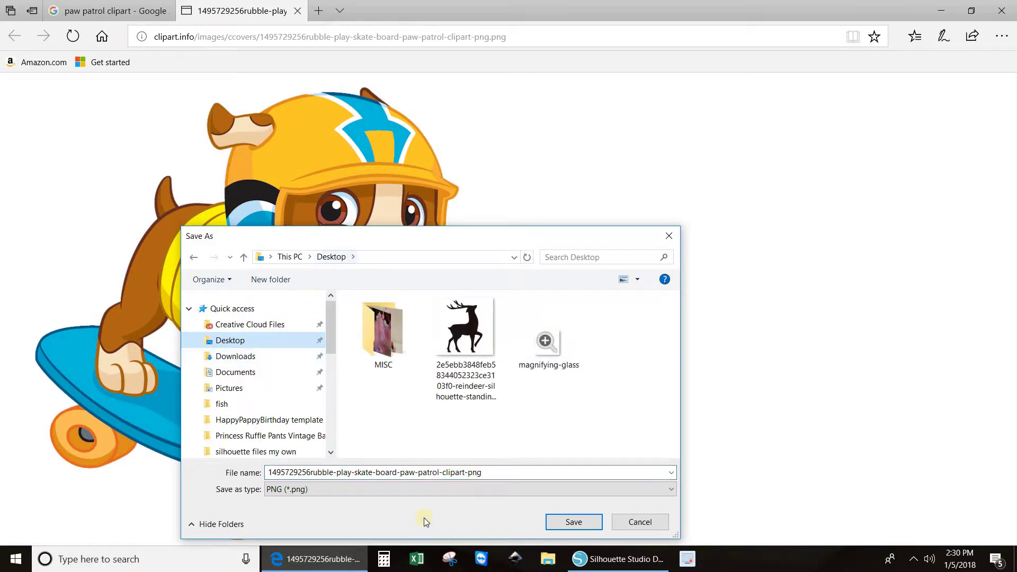
Shorten the file name to paw-patrol-clipart-png and save the picture
left_click(502, 473)
double_click(498, 472)
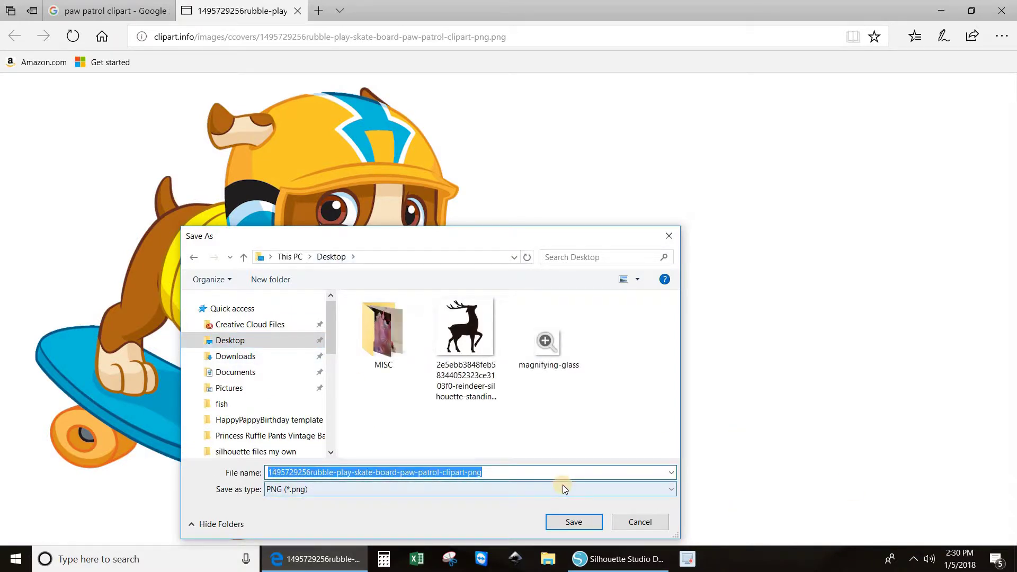
left_click(484, 472)
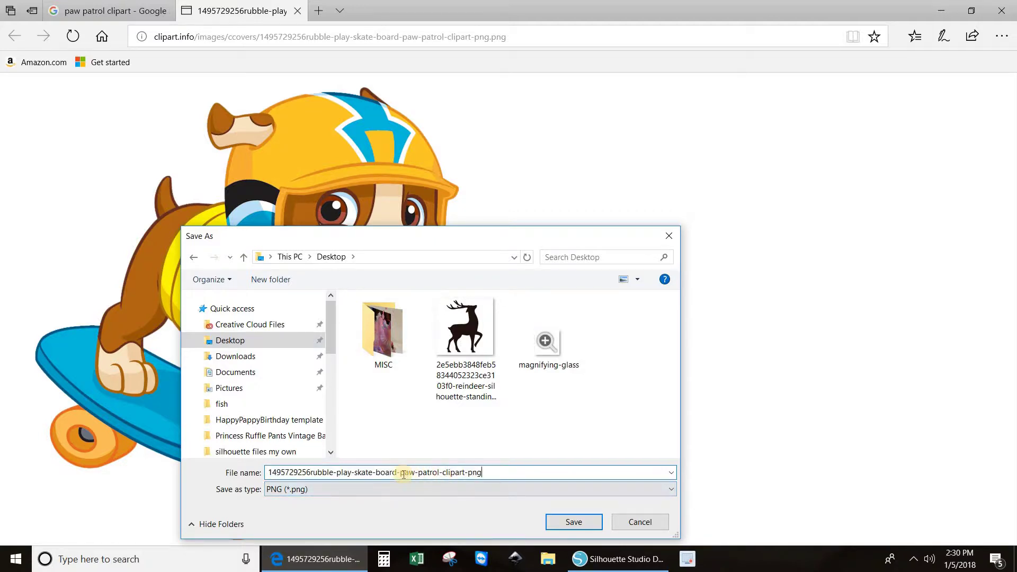
left_click_drag(402, 473, 168, 469)
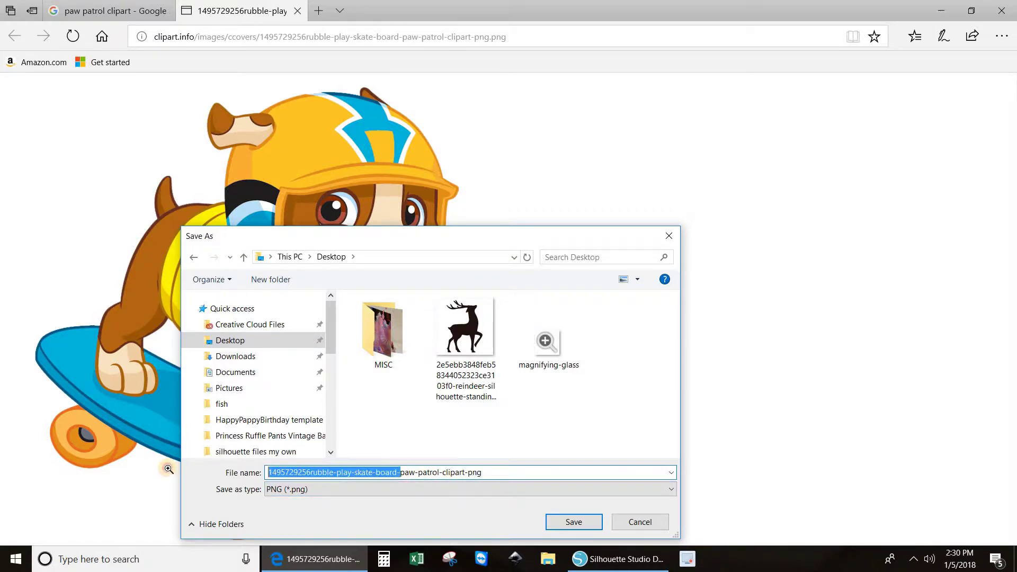
key("BackSpace")
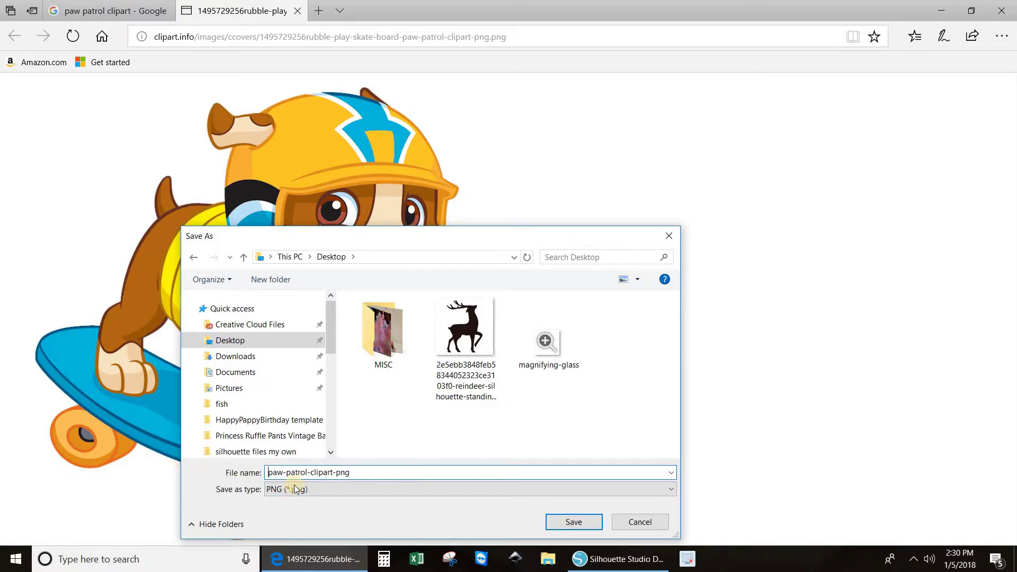
left_click(584, 524)
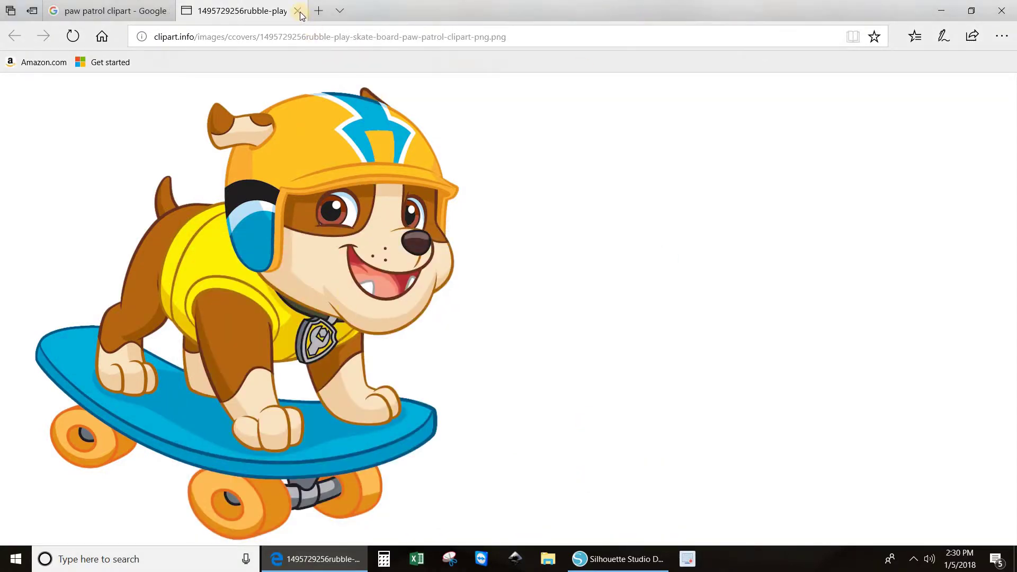
Close the full-size image, check the saved file on the desktop, and switch back to Silhouette Studio
key("ctrl+w")
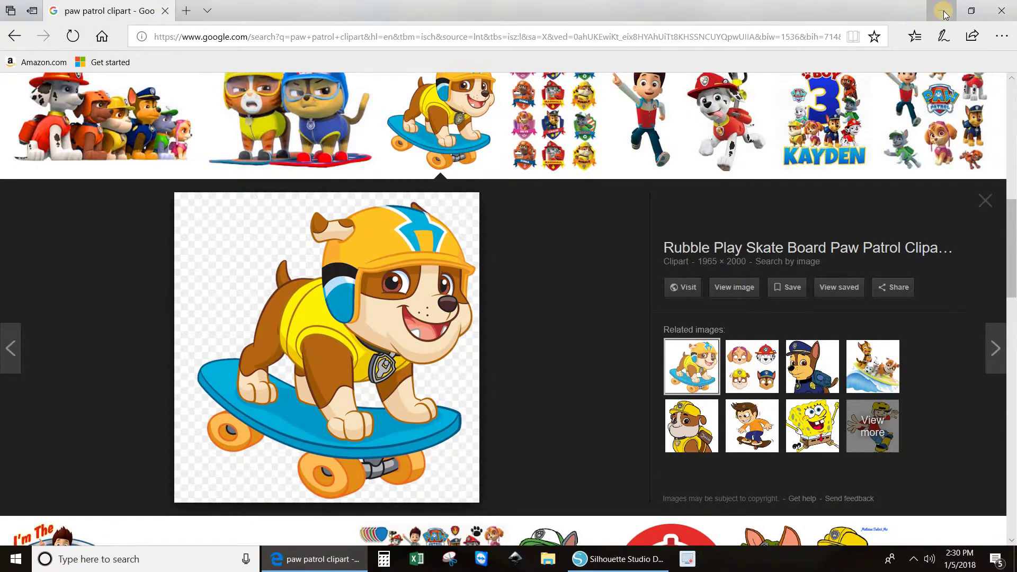
key("super+d")
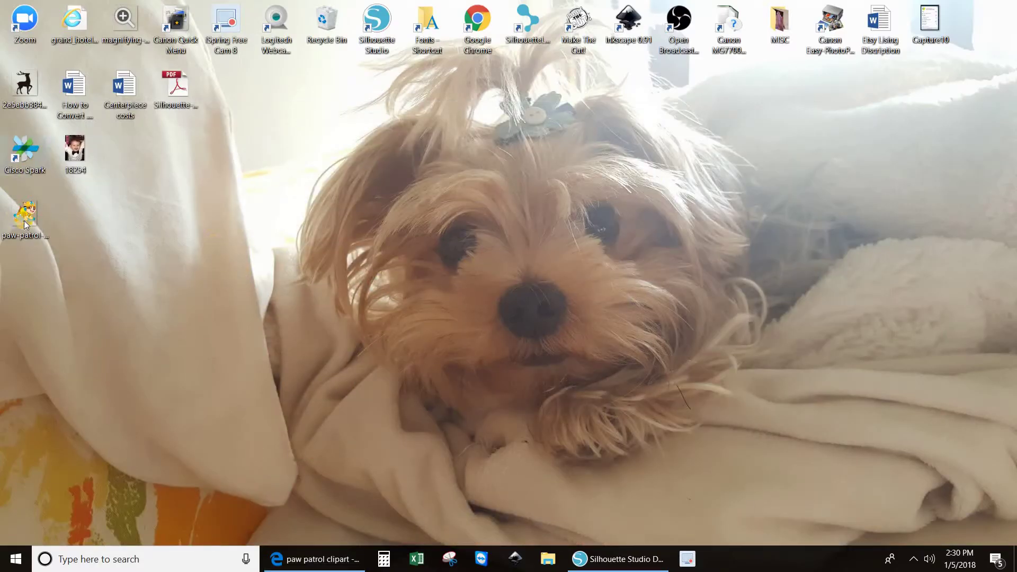
mouse_move(58, 222)
left_mouse_down()
mouse_move(371, 244)
mouse_move(19, 231)
mouse_move(49, 236)
left_mouse_up()
left_click(618, 559)
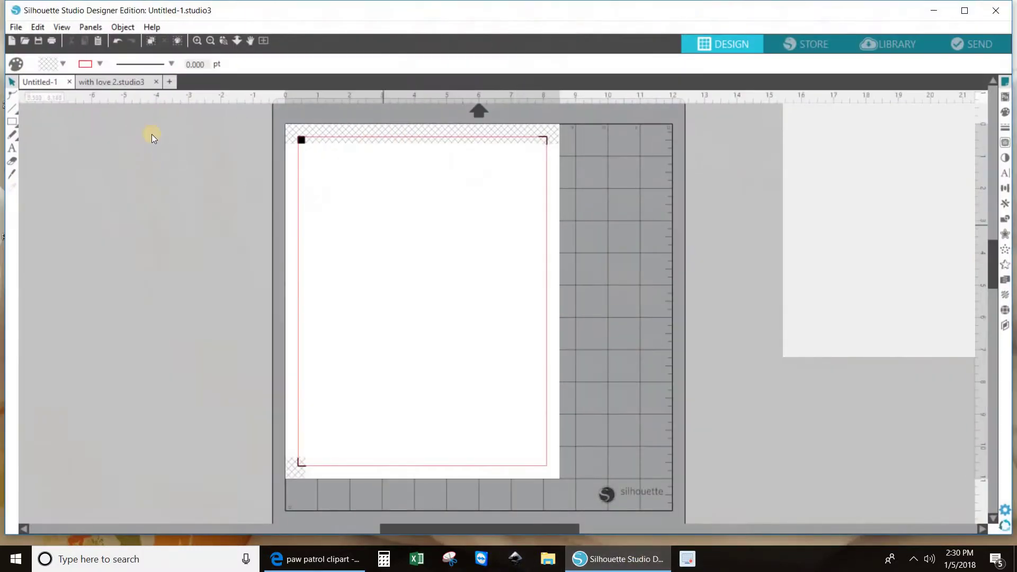
Open the paw-patrol-clipart-png file from the Desktop folder
left_click(16, 27)
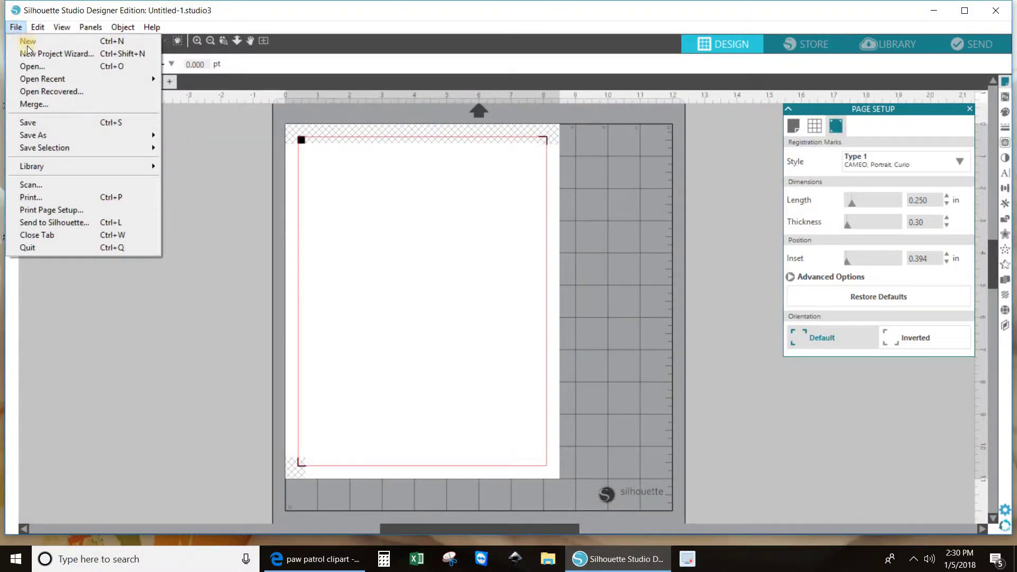
left_click(33, 65)
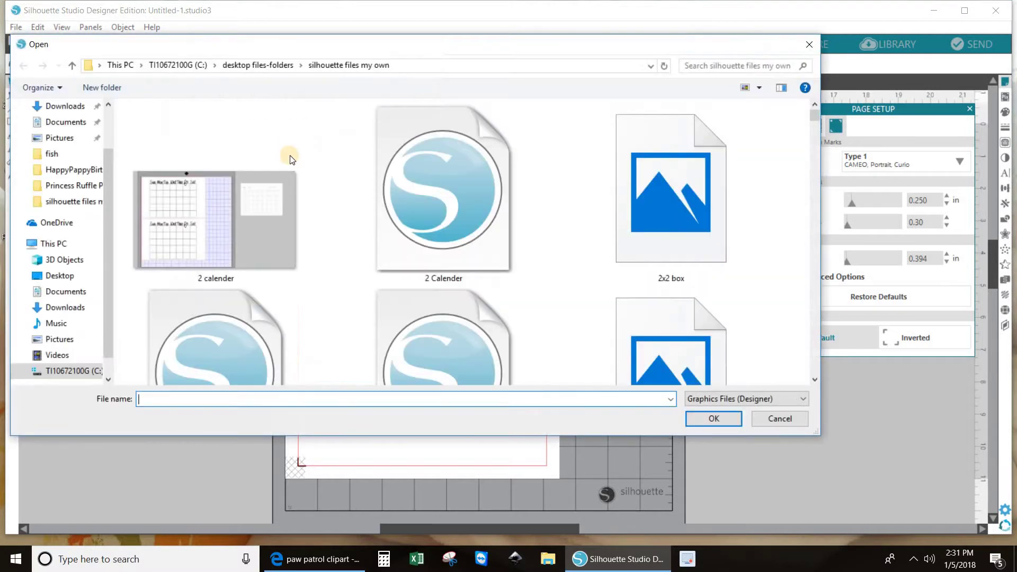
scroll(68, 166, "up", 2)
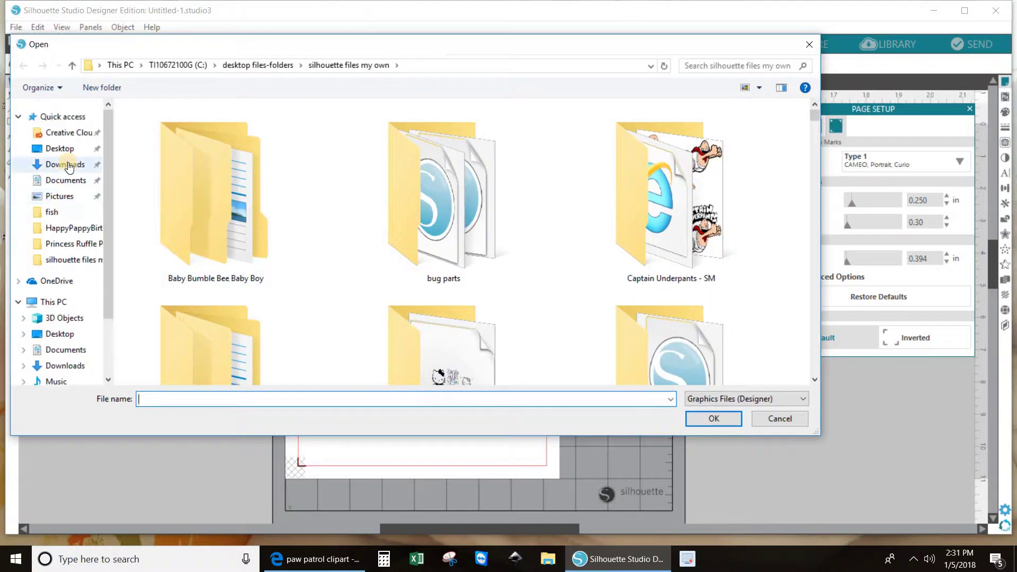
left_click(59, 148)
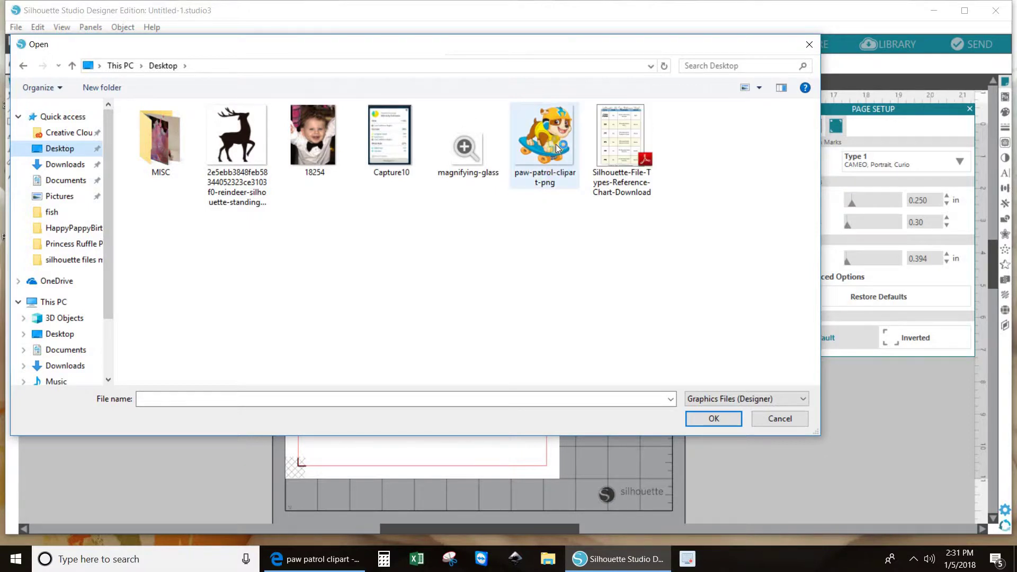
double_click(552, 164)
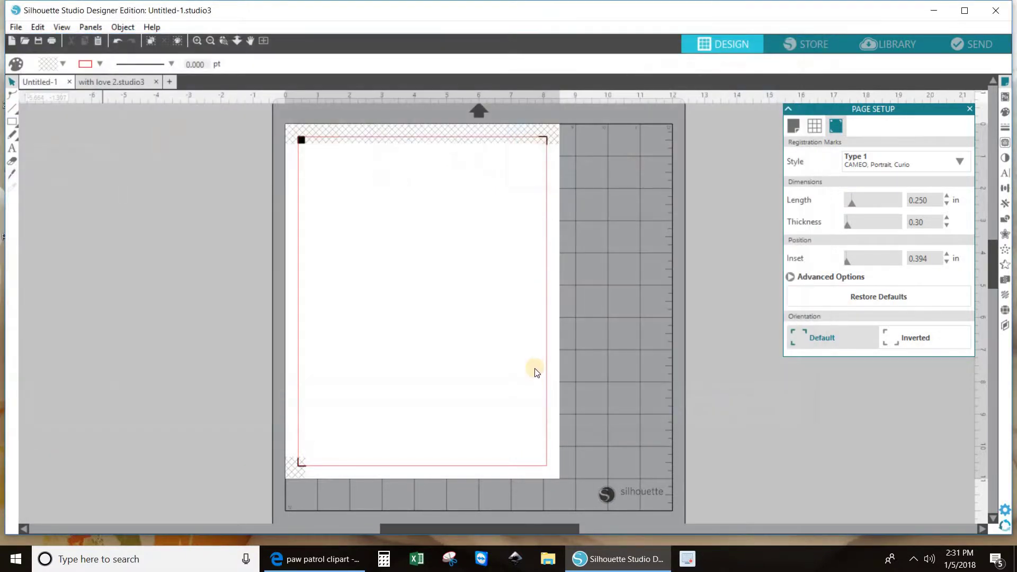
left_click_drag(540, 309, 558, 345)
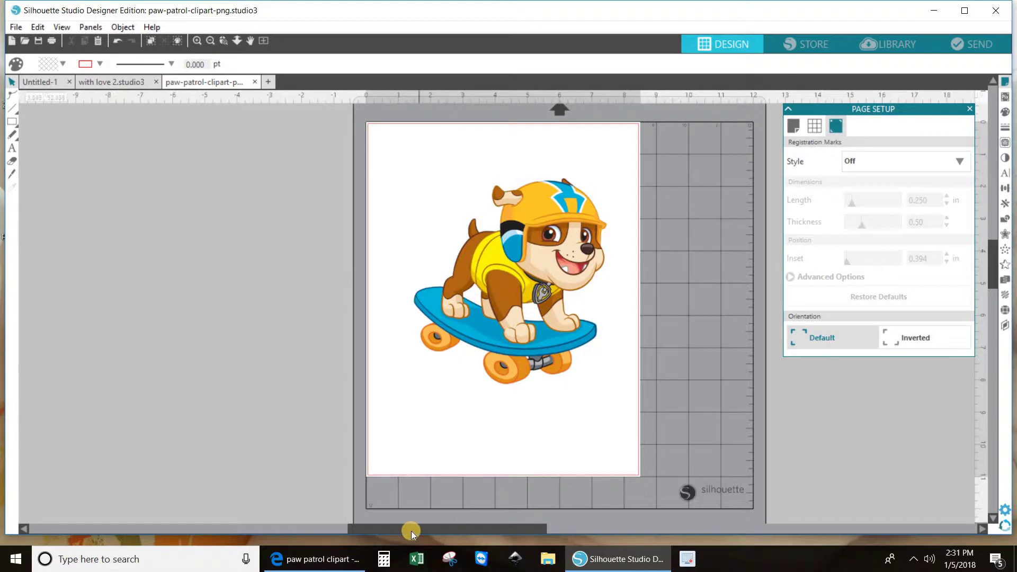
Turn on Type 1 registration marks for the page containing the skateboard clipart
left_click_drag(411, 531, 471, 530)
left_click(355, 335)
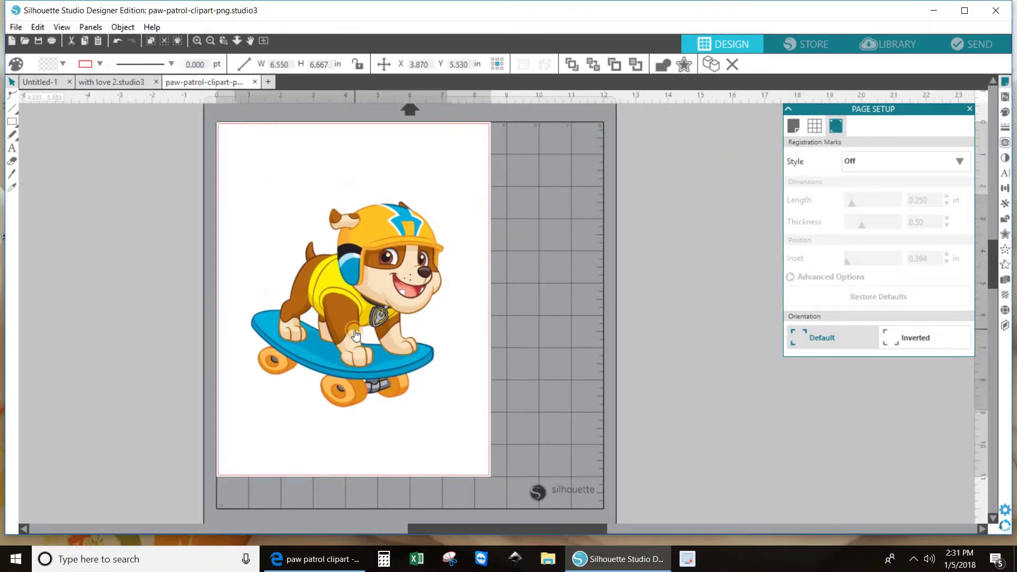
left_click(837, 126)
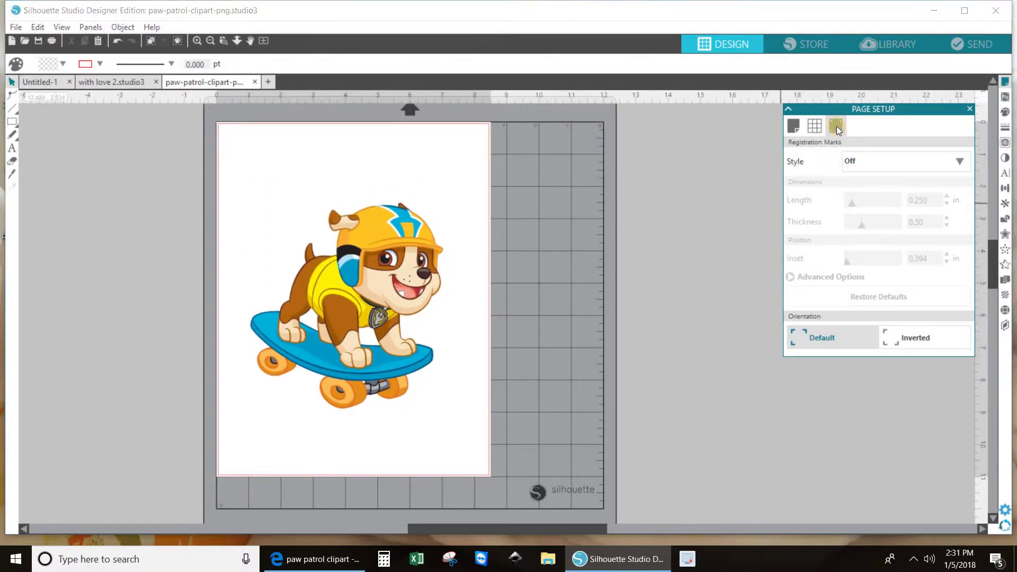
left_click(878, 157)
left_click(877, 196)
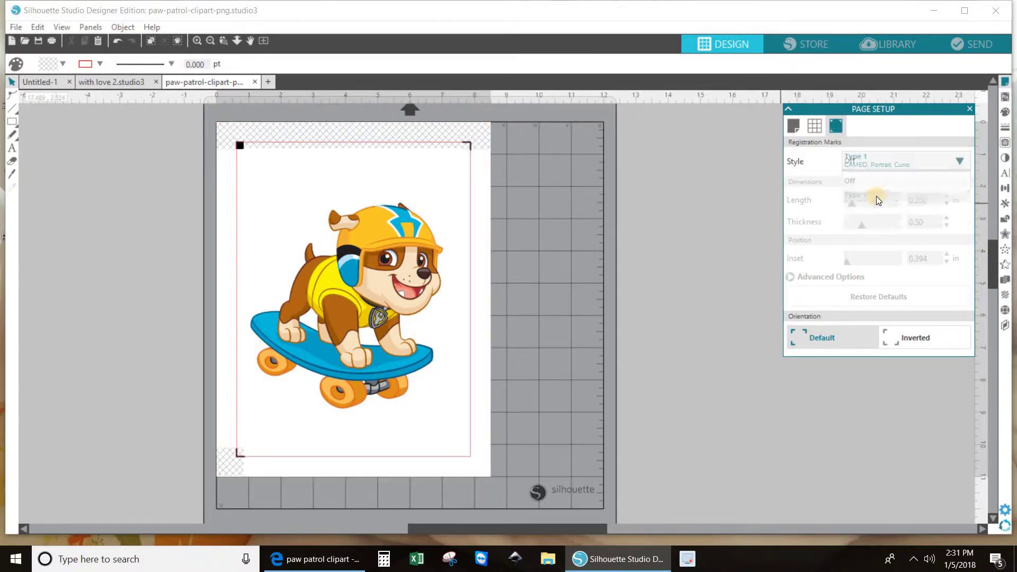
Set the registration marks' inset to its minimum of 0.394 in
left_click_drag(850, 265, 835, 263)
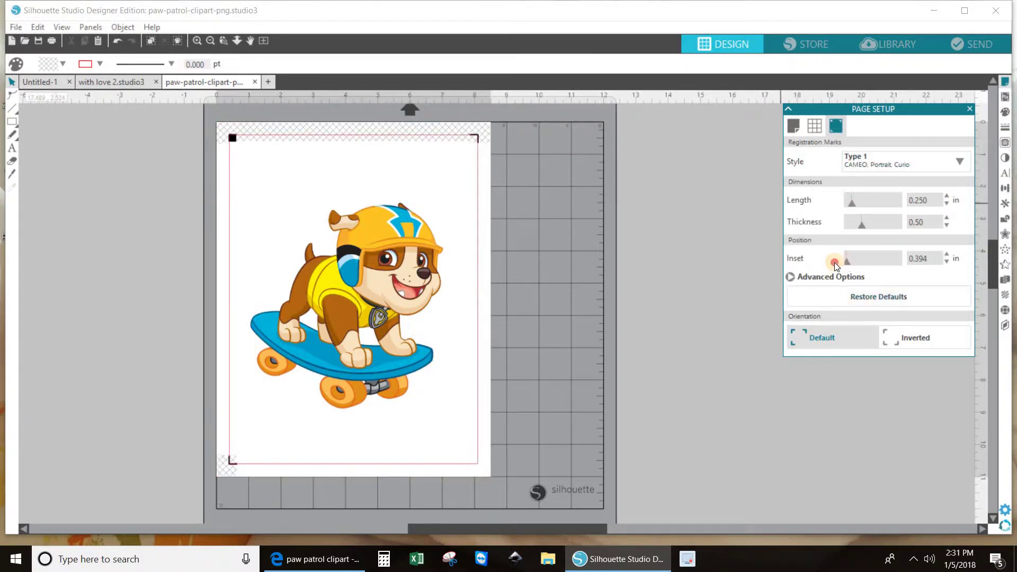
Enlarge the skateboard clipart to about 8.1 by 8.25 in and tilt it counterclockwise, placing it between the registration marks
left_click(401, 272)
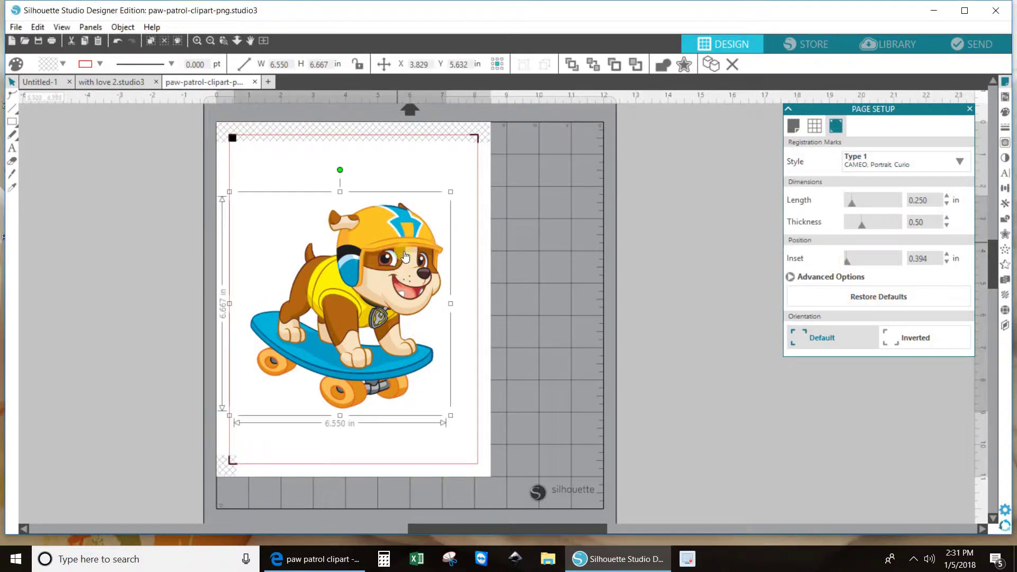
left_click_drag(451, 192, 500, 140)
left_click_drag(366, 117, 298, 135)
left_click_drag(398, 275, 365, 310)
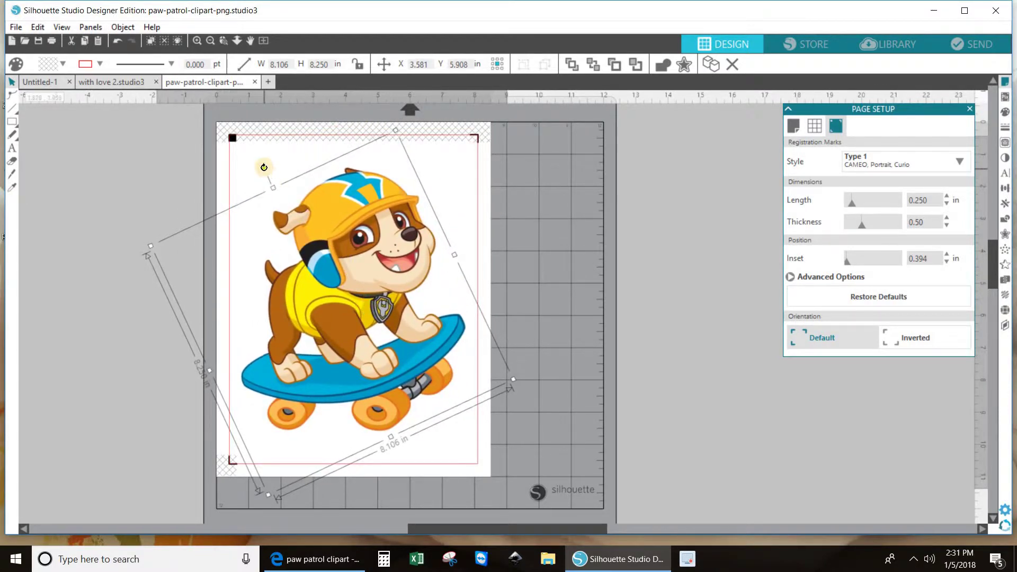
left_click_drag(264, 168, 242, 181)
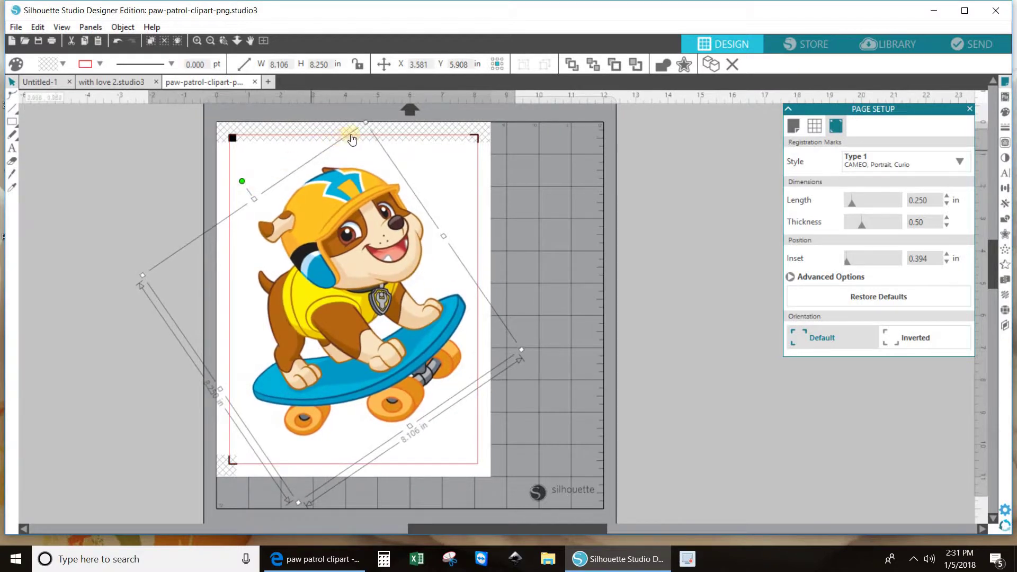
Resize the tilted clipart to about 9.13 by 9.29 in and position it inside the registration mark boundary
left_click_drag(367, 122, 376, 82)
scroll(561, 326, "down", 3)
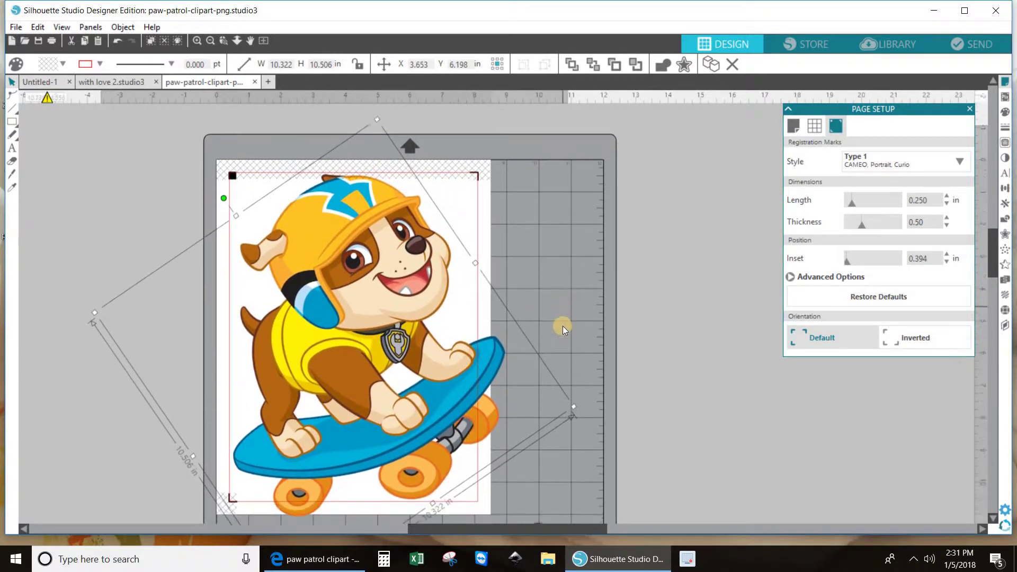
left_click_drag(573, 356, 512, 345)
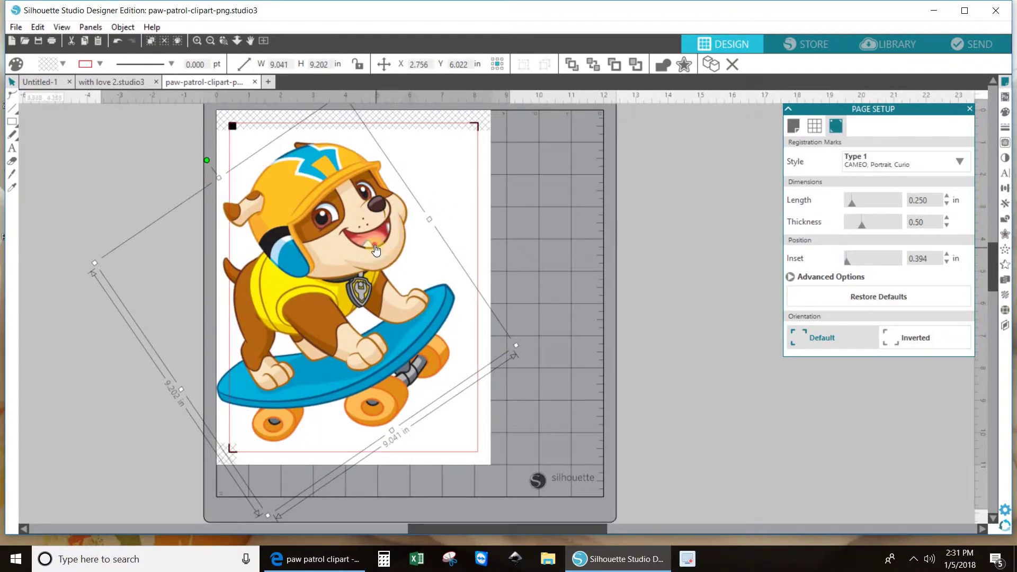
left_click_drag(376, 250, 394, 247)
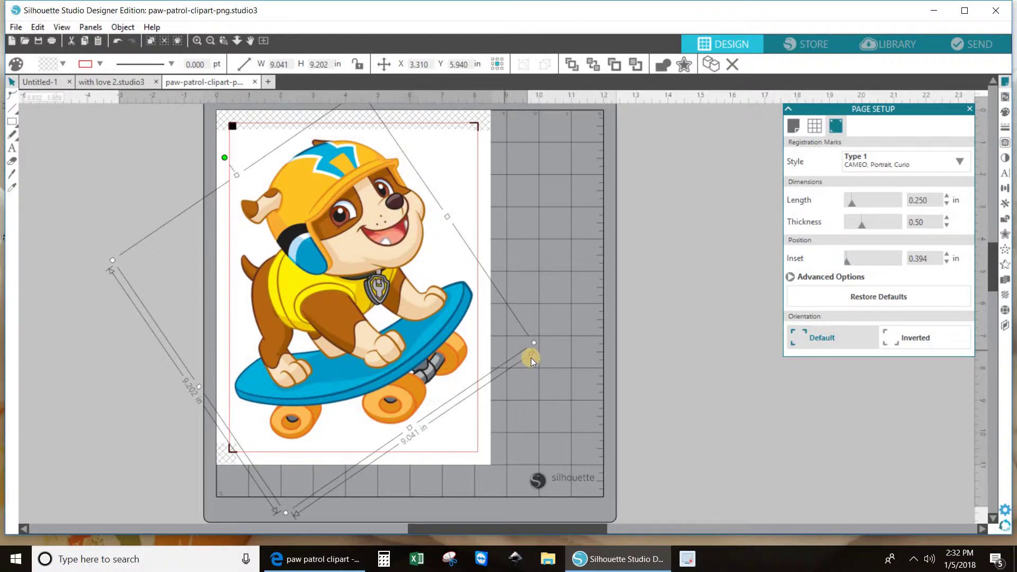
left_click_drag(534, 342, 537, 344)
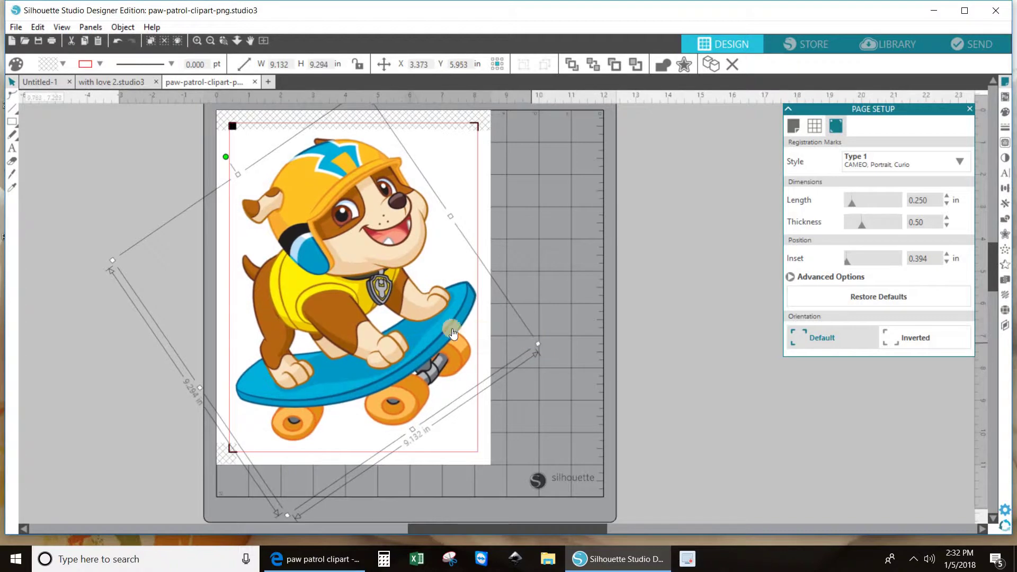
left_click_drag(448, 333, 446, 334)
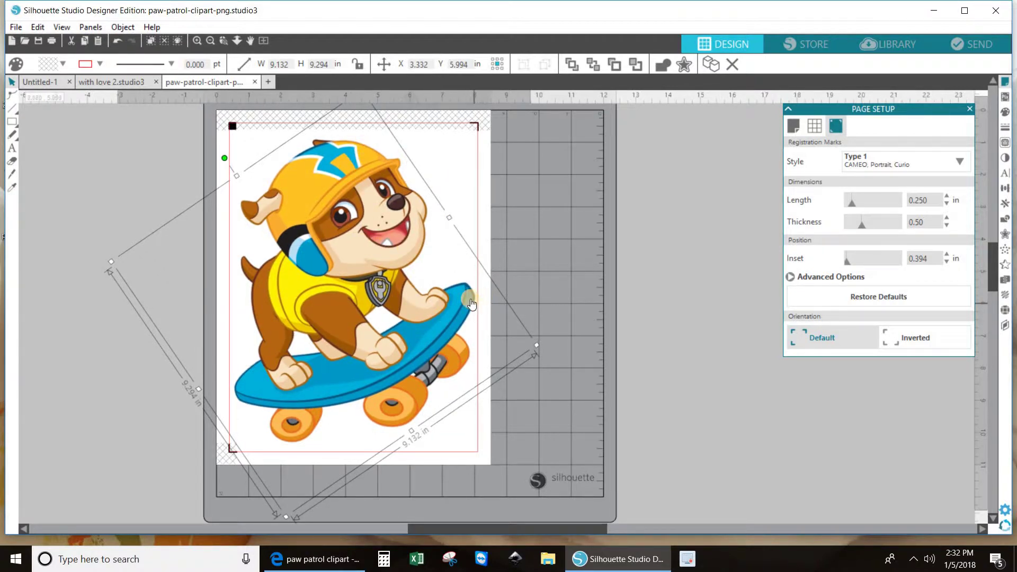
left_click(508, 297)
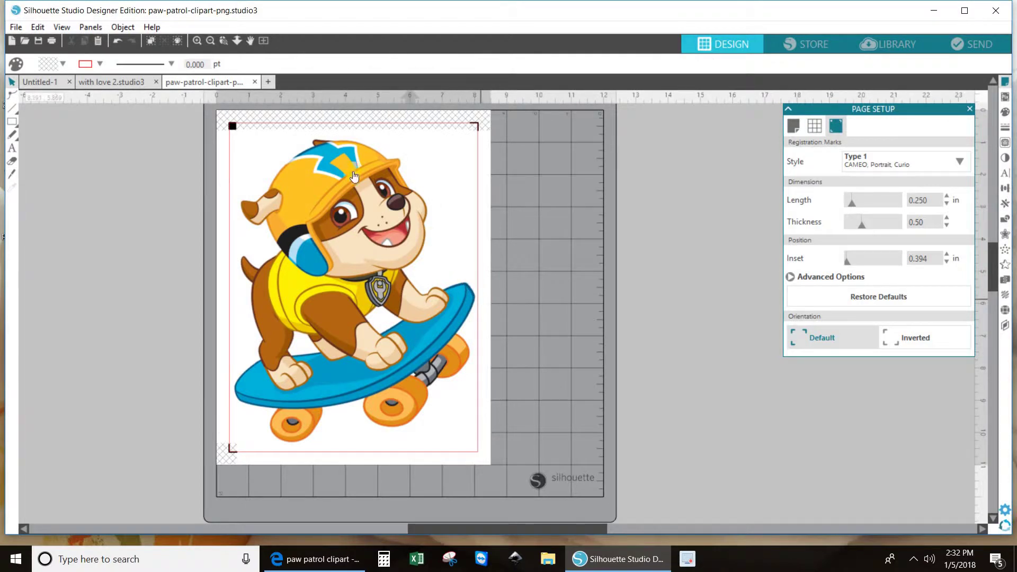
left_click(198, 38)
scroll(479, 297, "up", 1)
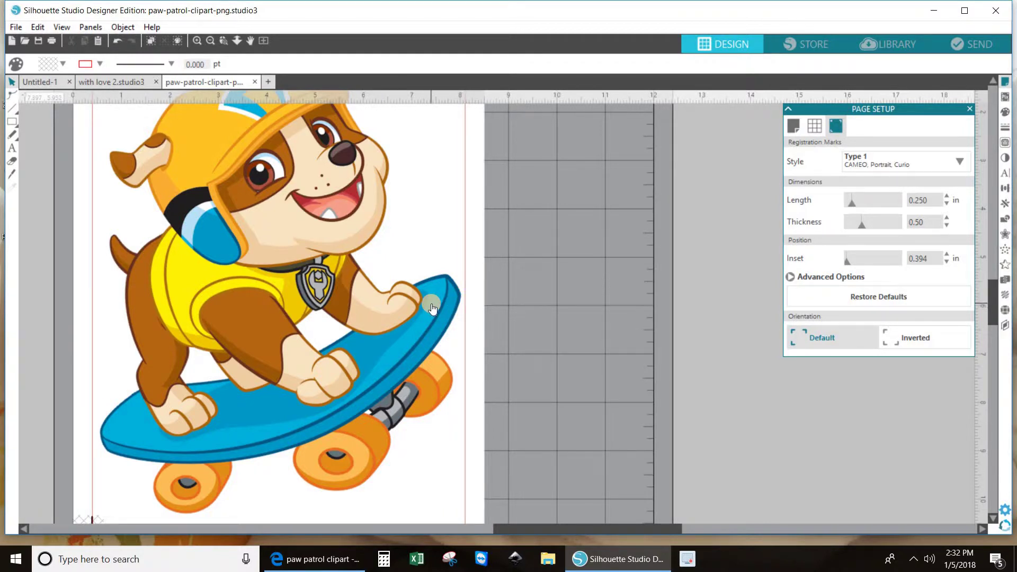
left_click(211, 40)
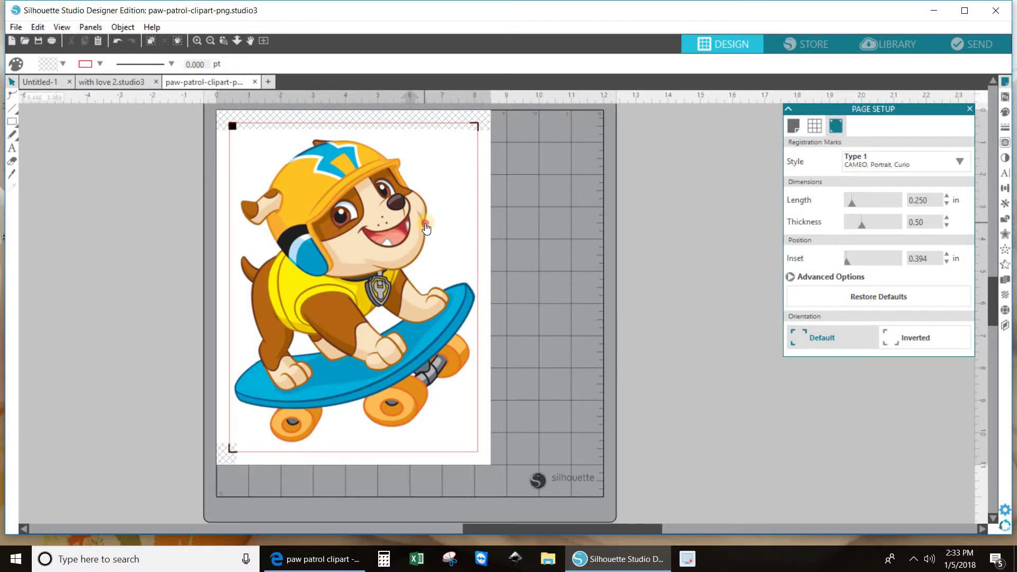
Try applying a small outward offset with rounded corners to the clipart
left_click(427, 227)
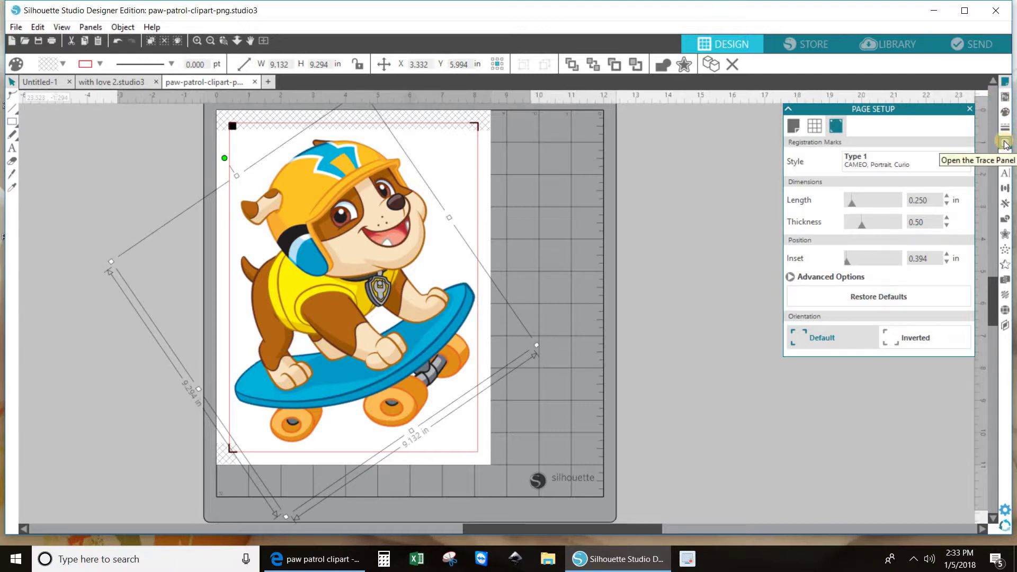
left_click(1005, 238)
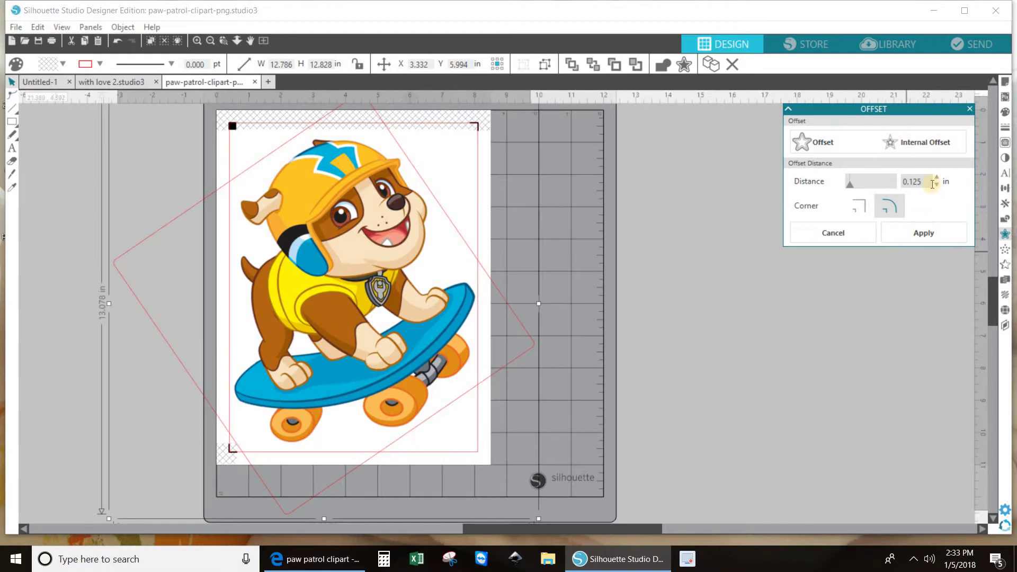
left_click(936, 185)
left_click(936, 186)
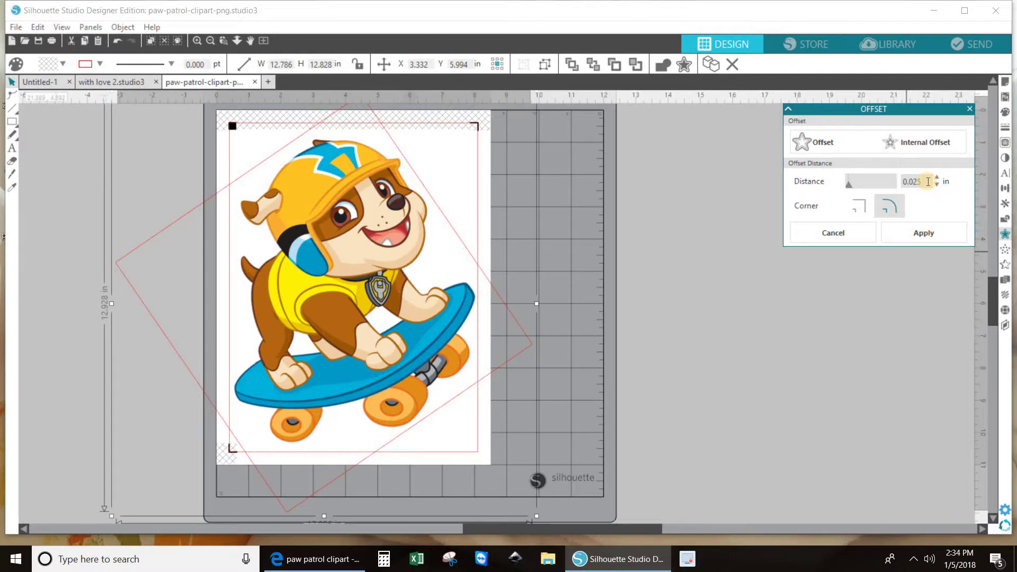
left_click(913, 233)
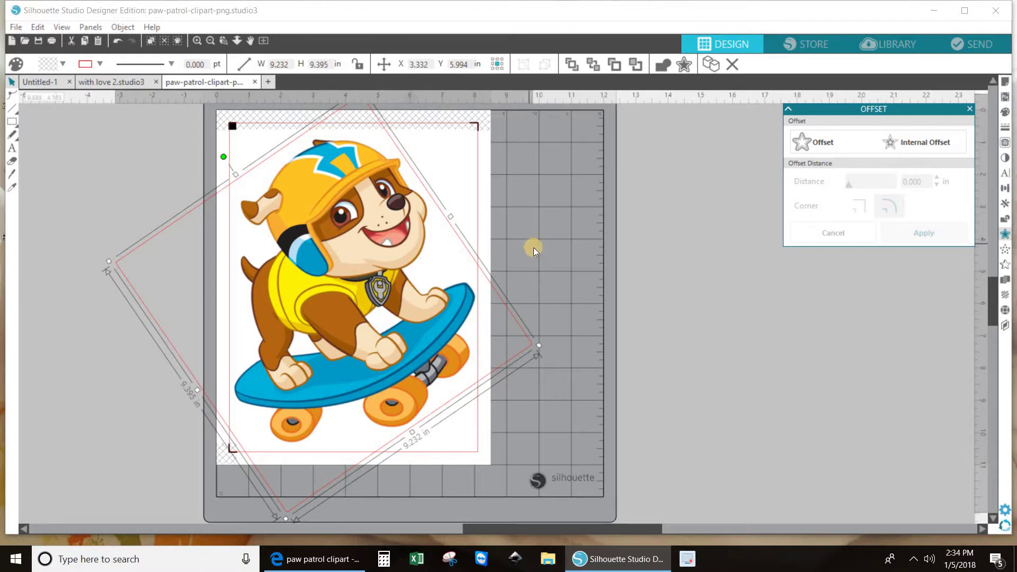
Move the clipart off the page to expose the rectangular offset outline, and delete that outline
left_click(518, 249)
left_click_drag(448, 239, 840, 304)
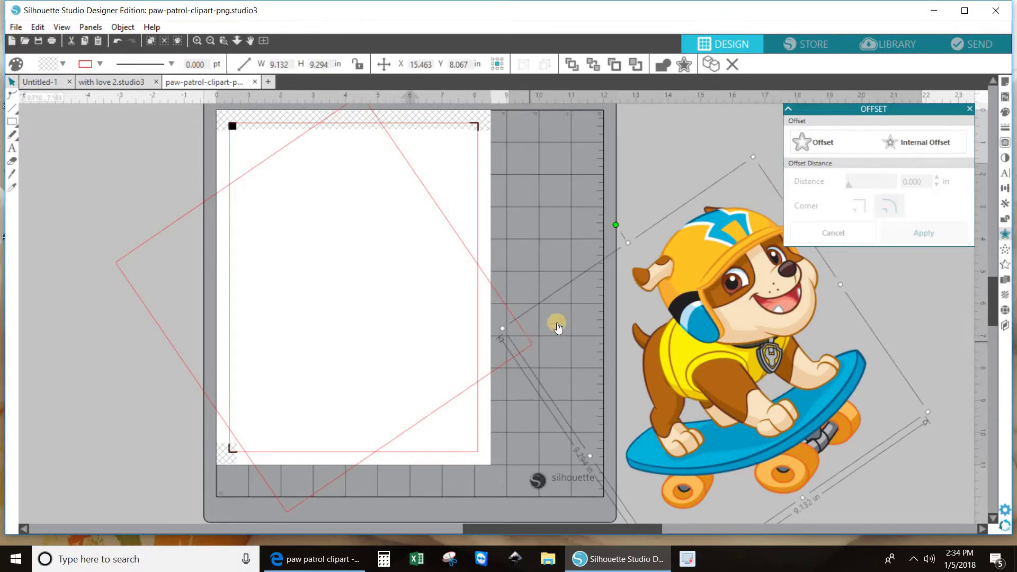
left_click(498, 295)
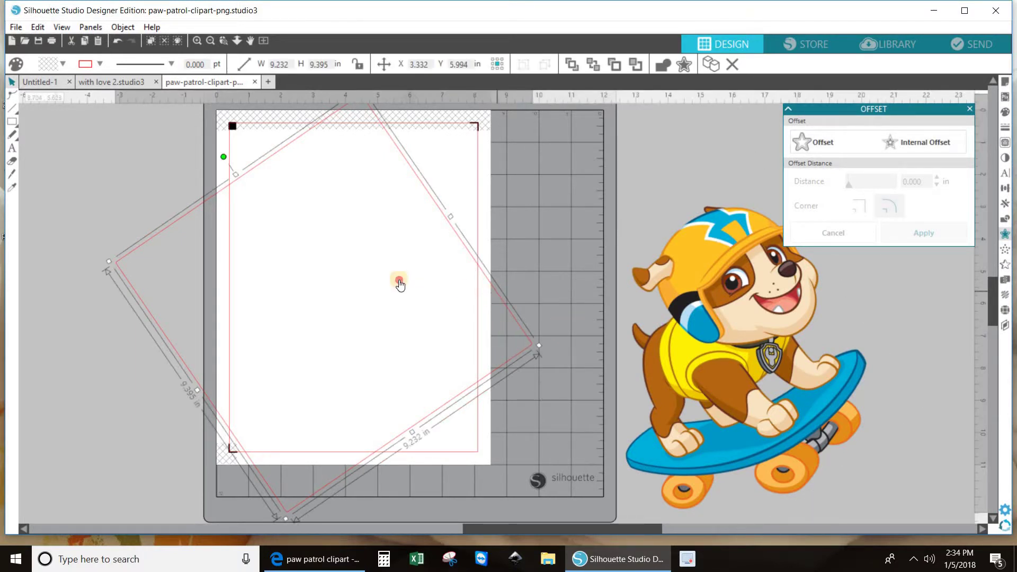
Move the clipart into the empty workspace beside the cutting mat and select it
left_click_drag(743, 357, 353, 295)
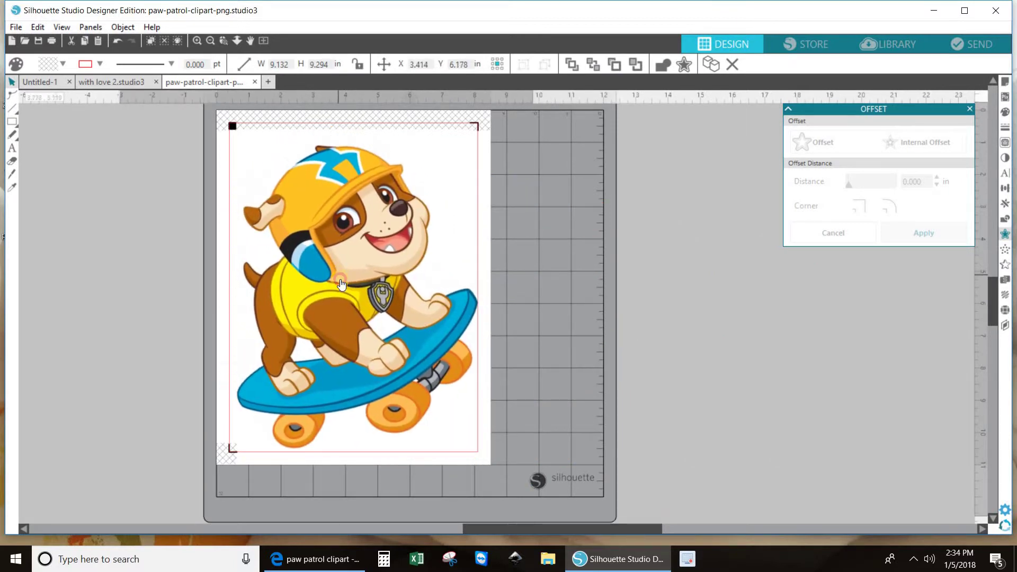
key("ctrl+z")
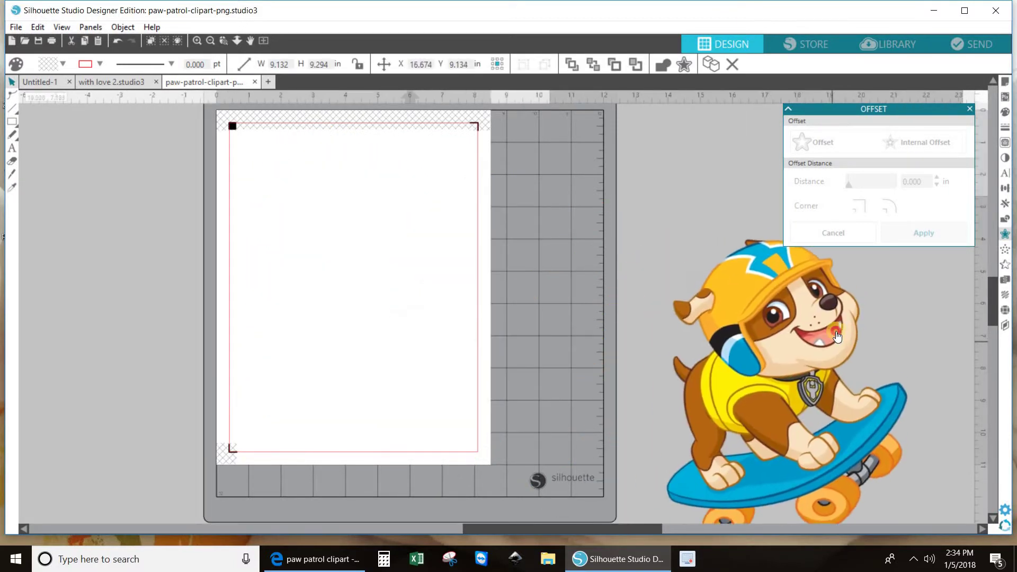
left_click_drag(580, 529, 755, 530)
left_click_drag(316, 380, 452, 319)
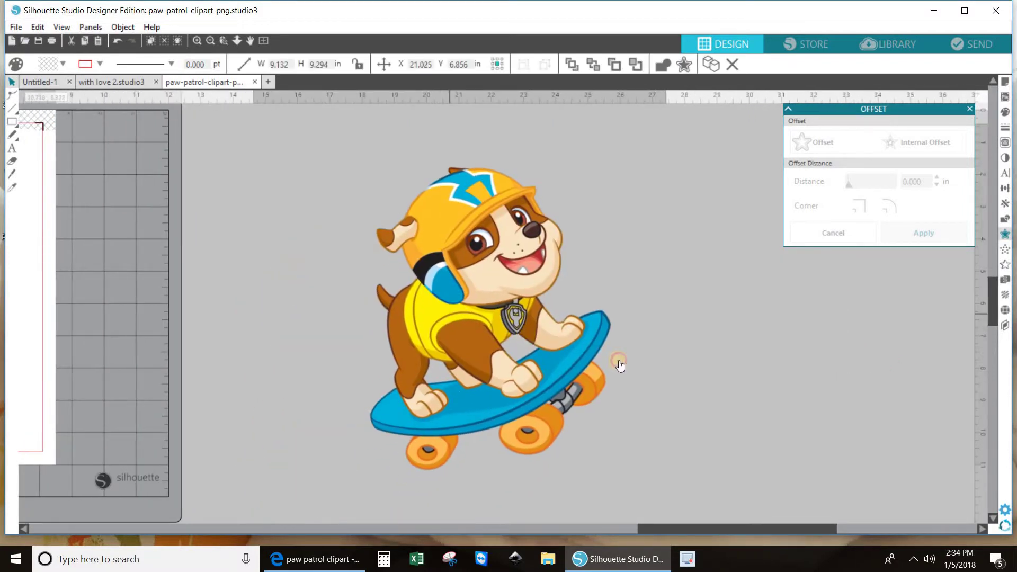
left_click(530, 255)
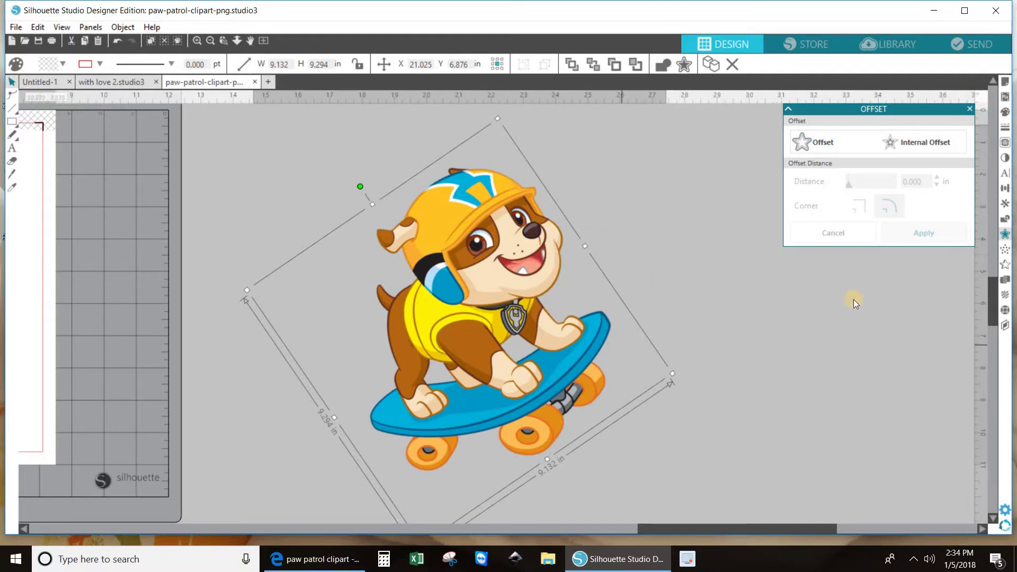
Trace the area around the whole clipart with a 95% threshold and detach the traced figure from its background
left_click(1006, 144)
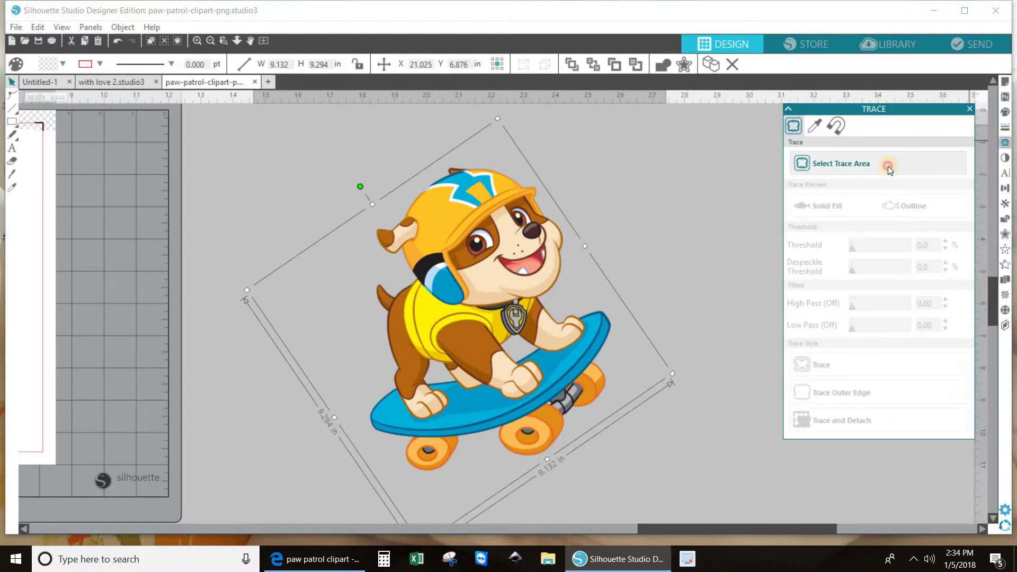
left_click(888, 167)
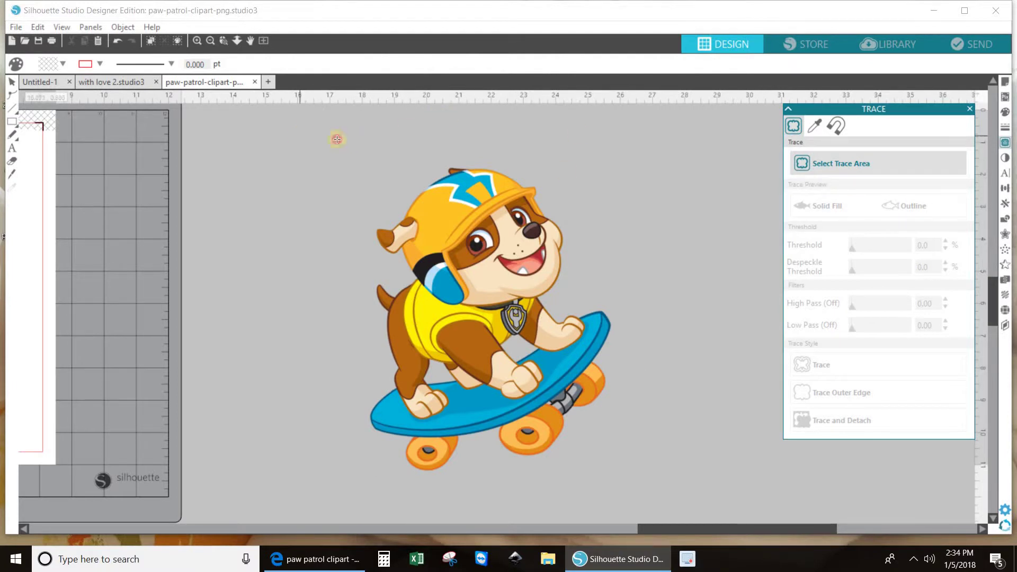
mouse_move(301, 136)
left_mouse_down()
mouse_move(720, 479)
mouse_move(699, 525)
mouse_move(680, 481)
left_mouse_up()
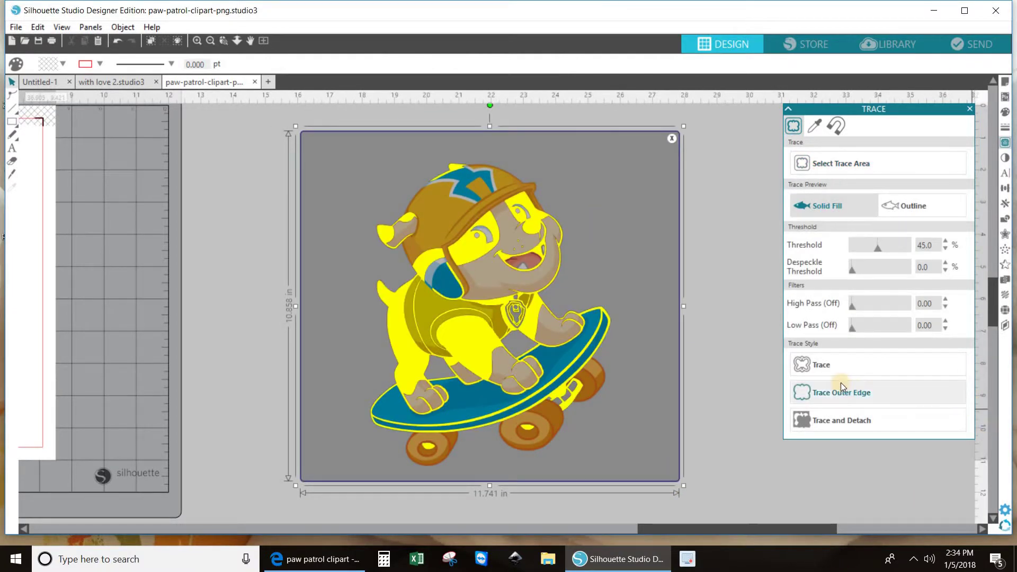
left_click_drag(879, 247, 902, 249)
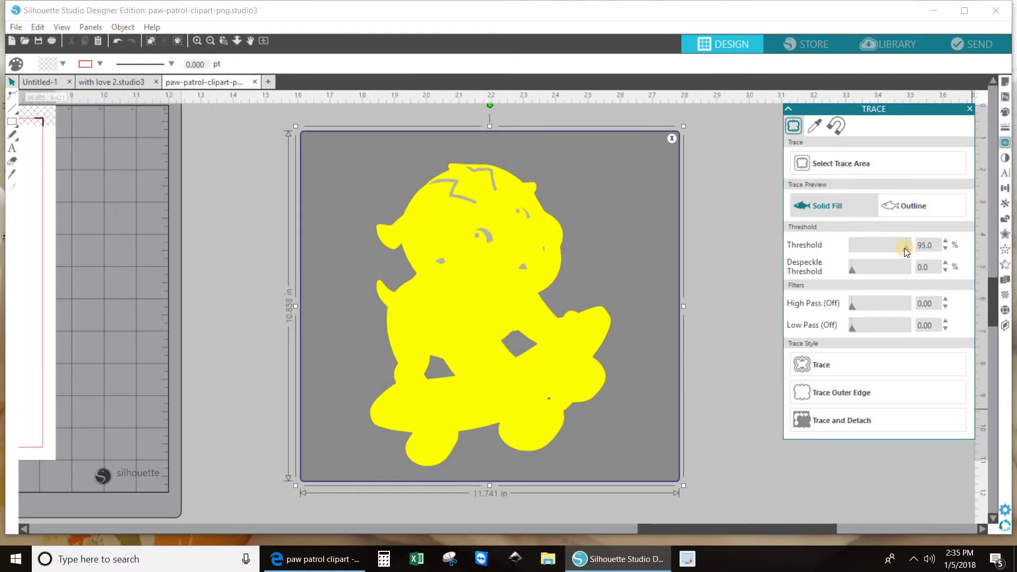
left_click(823, 422)
left_click(824, 424)
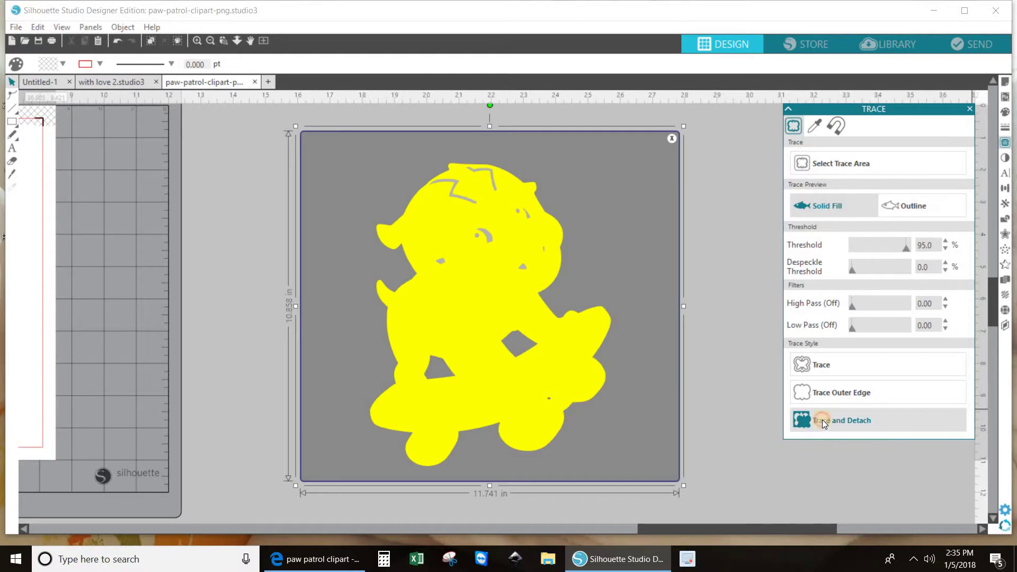
left_click(909, 342)
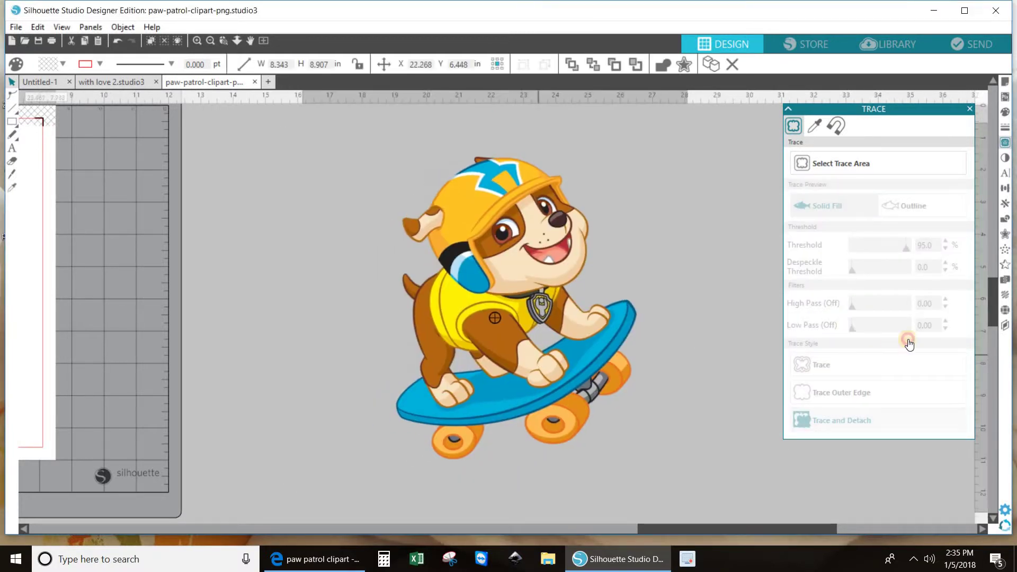
Move the detached clipart away from its leftover background and over the cutting mat
left_click_drag(402, 311, 32, 275)
left_click(394, 300)
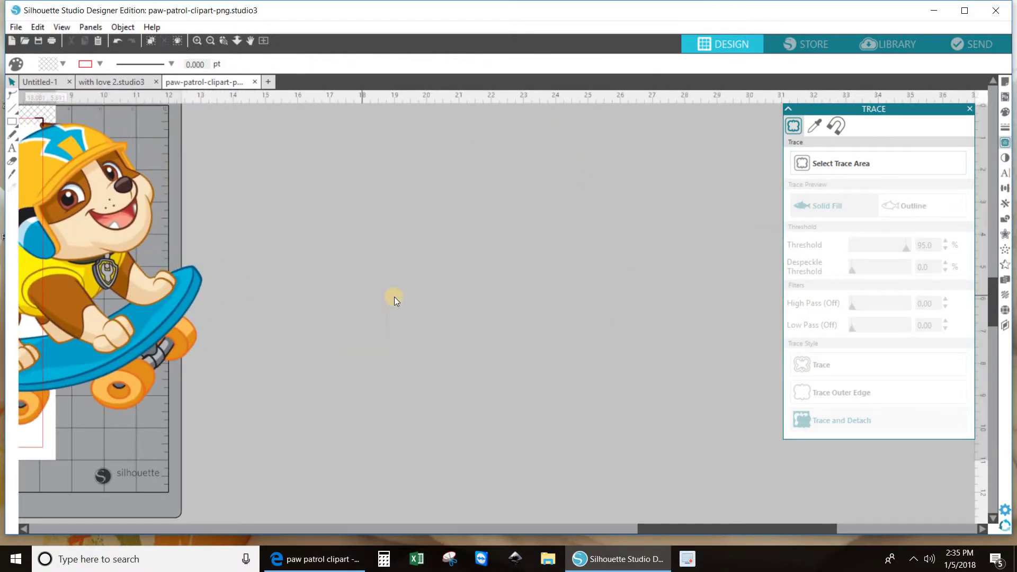
Examine the leftover transparent background beside the mat by selecting it and shifting it slightly, and return to the page
left_click(199, 42)
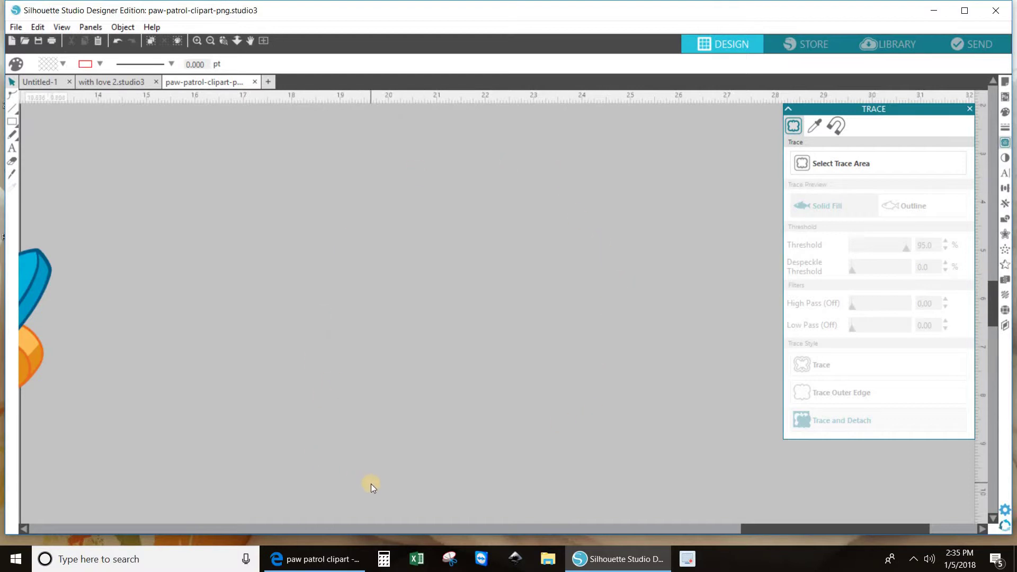
left_click(330, 333)
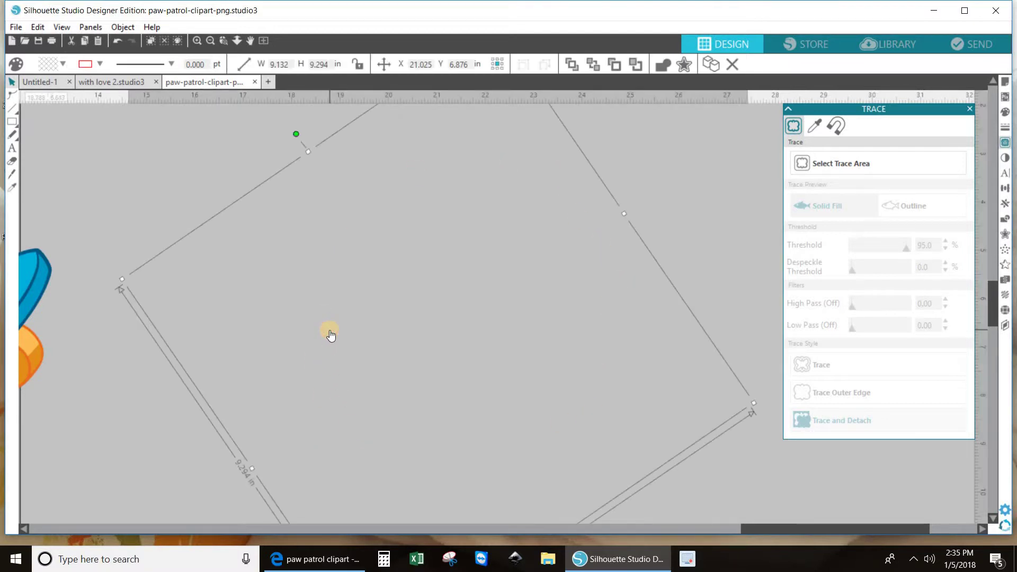
left_click_drag(330, 333, 325, 343)
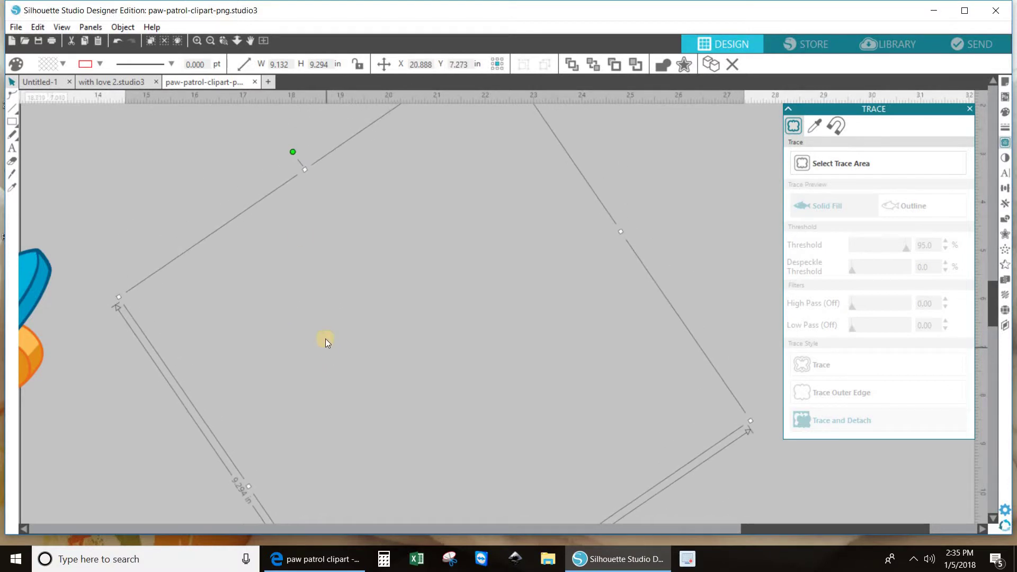
left_click(211, 41)
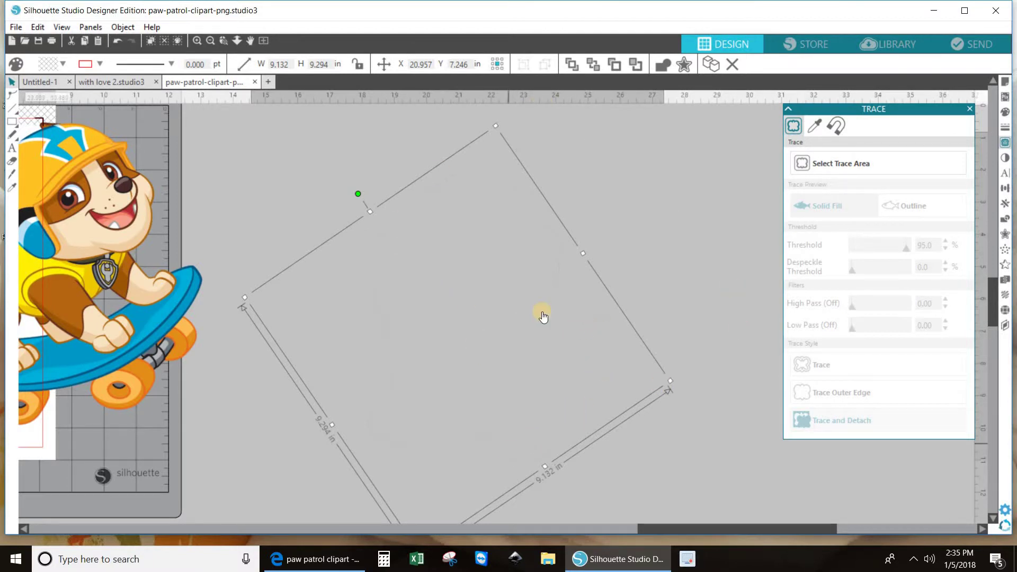
left_click(221, 333)
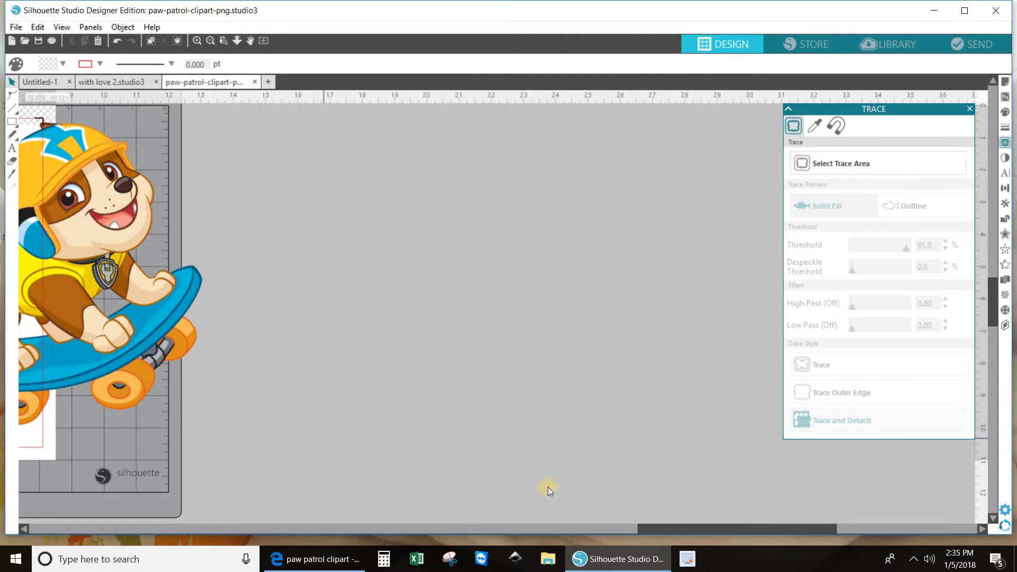
left_click_drag(649, 529, 493, 497)
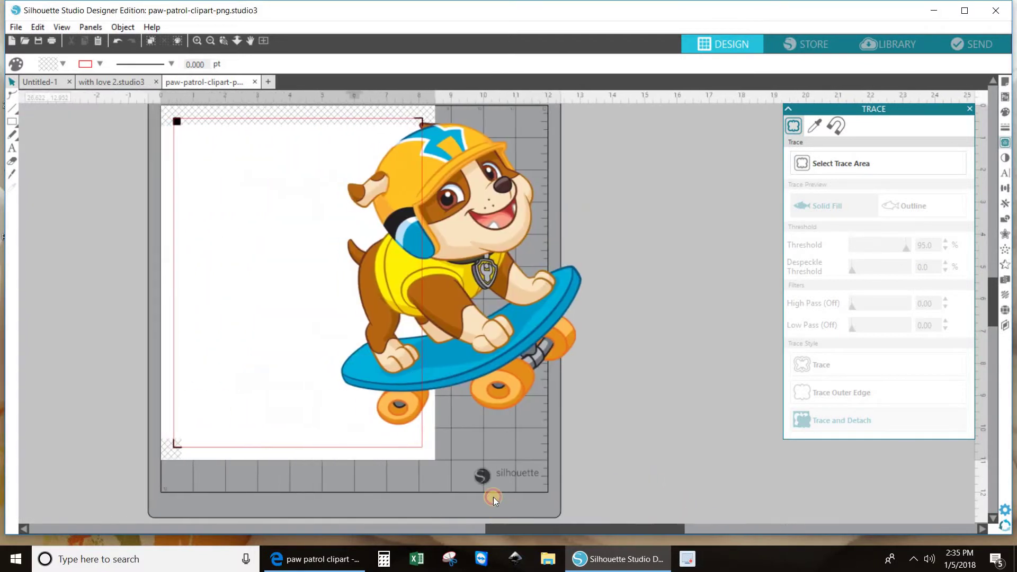
Move the detached clipart off the cutting mat into the empty workspace well clear of the mat
mouse_move(417, 265)
left_mouse_down()
mouse_move(251, 280)
mouse_move(558, 332)
mouse_move(761, 321)
mouse_move(703, 321)
left_mouse_up()
left_click(593, 513)
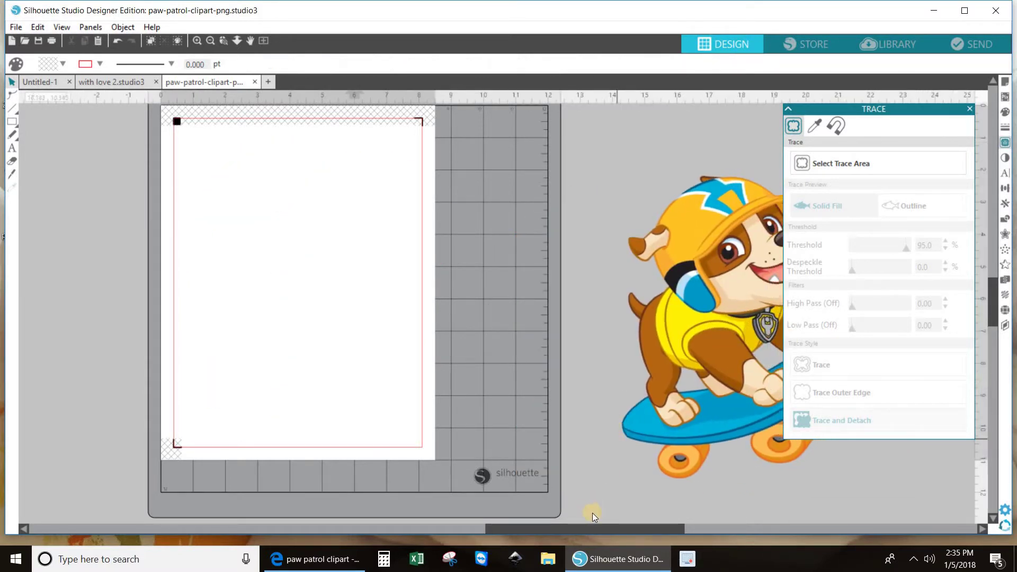
left_click_drag(592, 529, 765, 527)
left_click(482, 352)
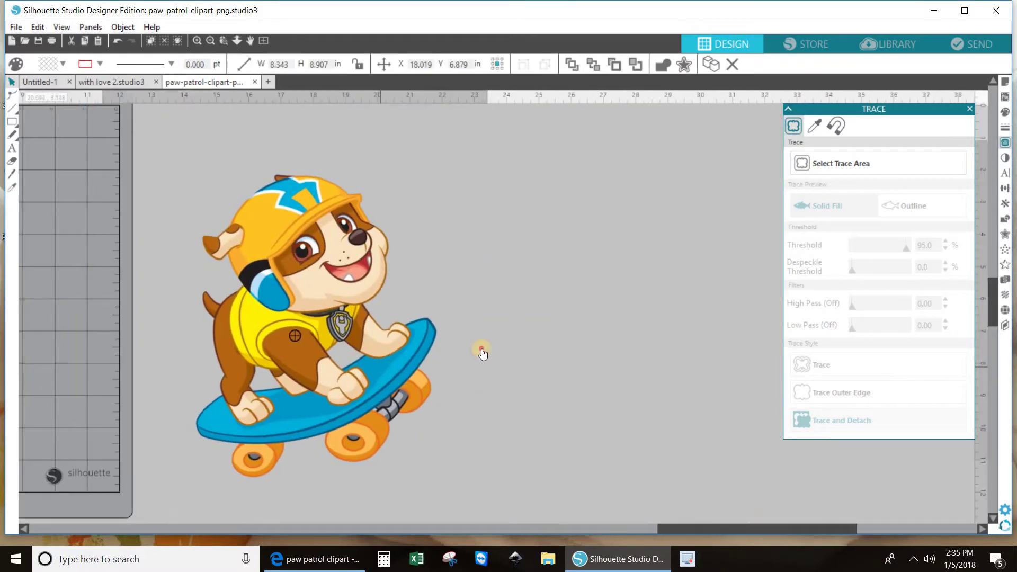
left_click_drag(482, 353, 588, 350)
left_click(689, 292)
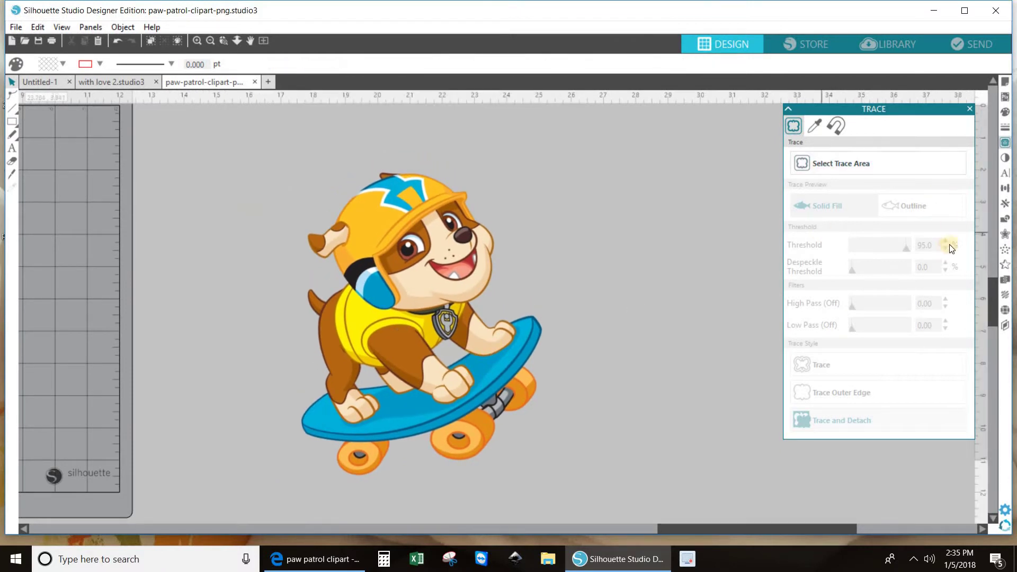
Apply an external offset of 0.050 in with rounded corners around the detached clipart
left_click(1004, 234)
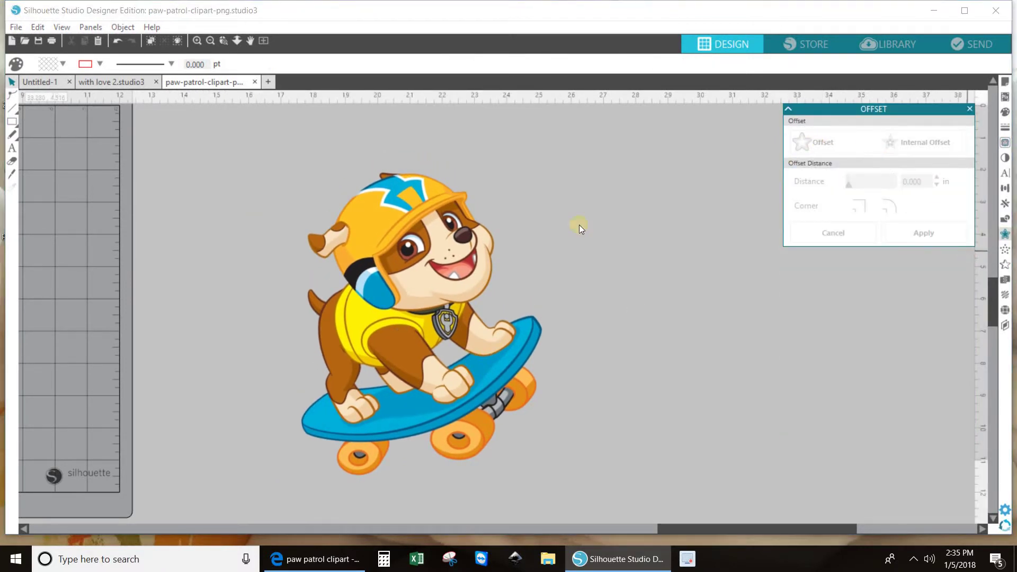
left_click(400, 306)
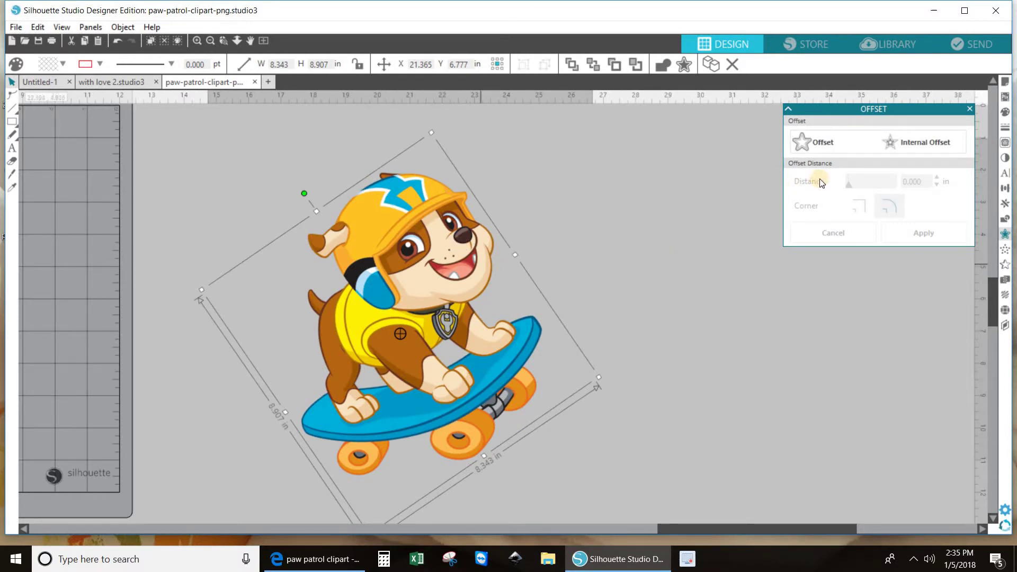
left_click(812, 147)
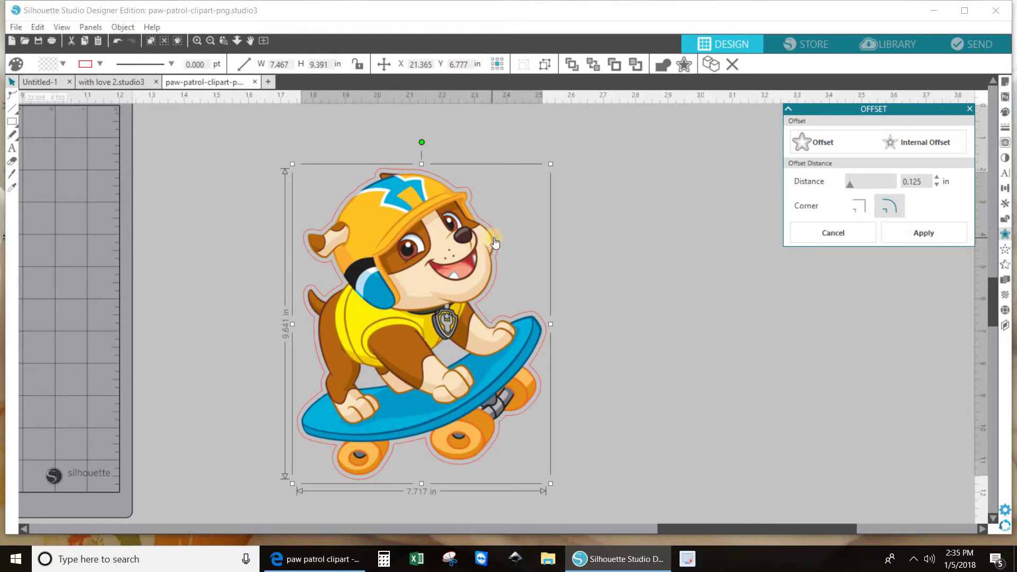
left_click(937, 185)
left_click(937, 185)
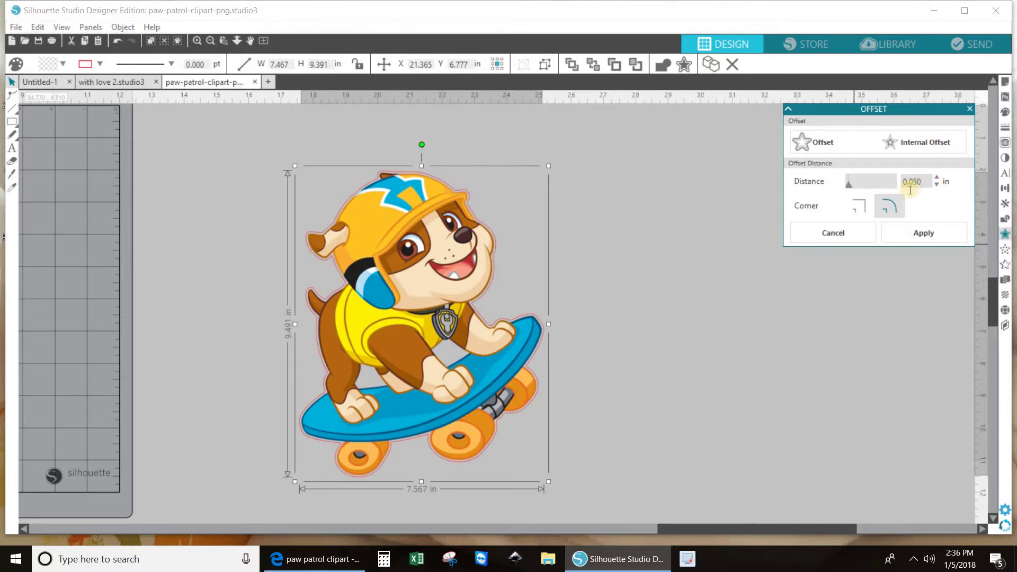
left_click(923, 234)
Fill the offset shape behind the clipart with solid white and deselect it
left_click(1005, 113)
left_click(797, 163)
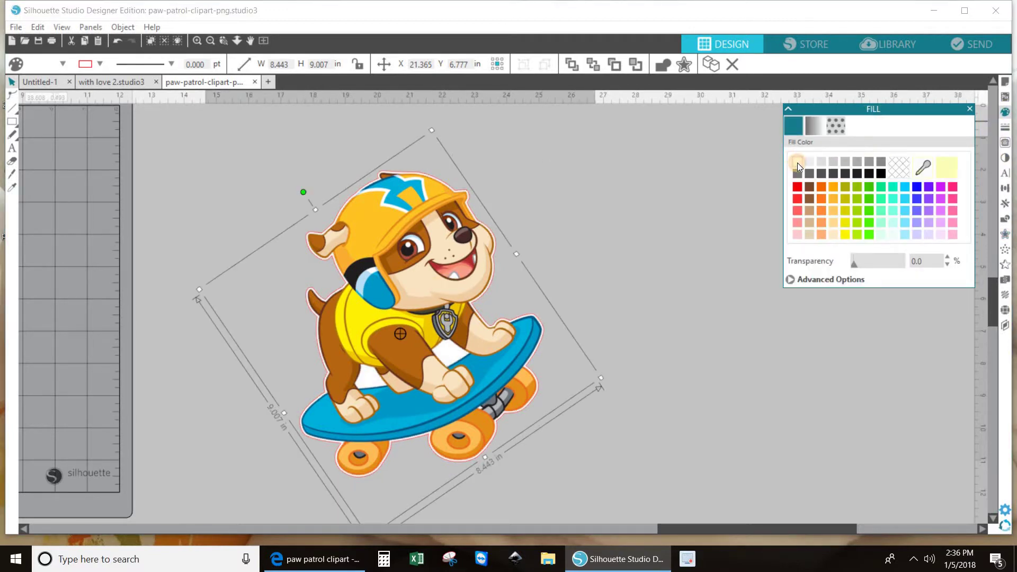
left_click(709, 244)
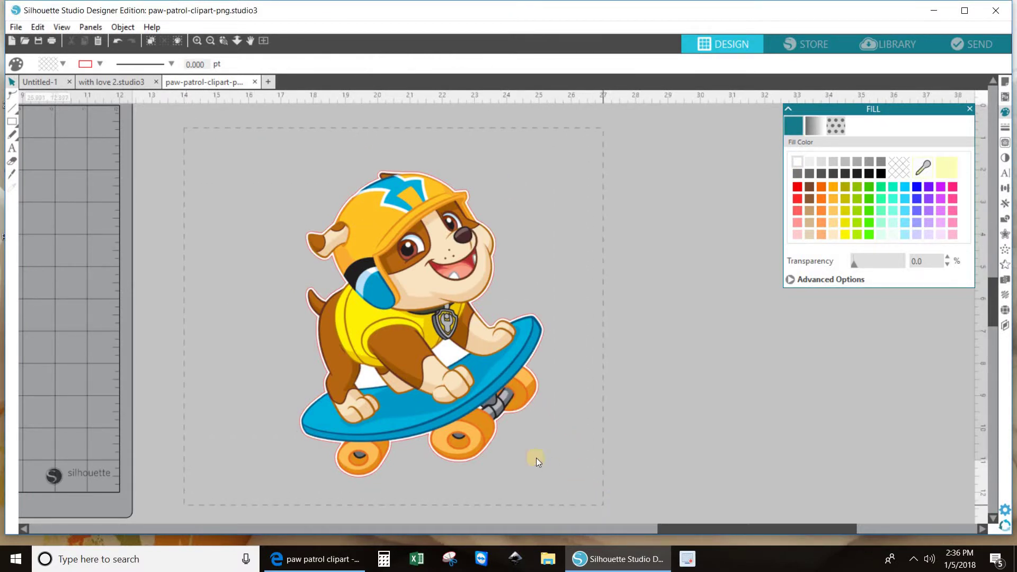
Select the clipart together with its white offset and position both on the Letter page inside the registration-mark boundary
left_click(520, 399)
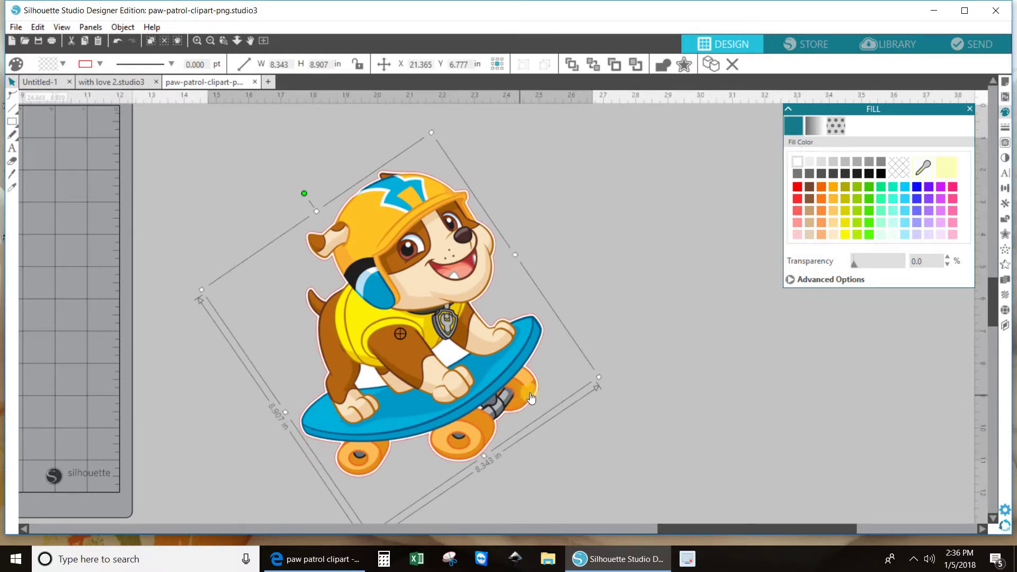
key("ctrl+shift+g")
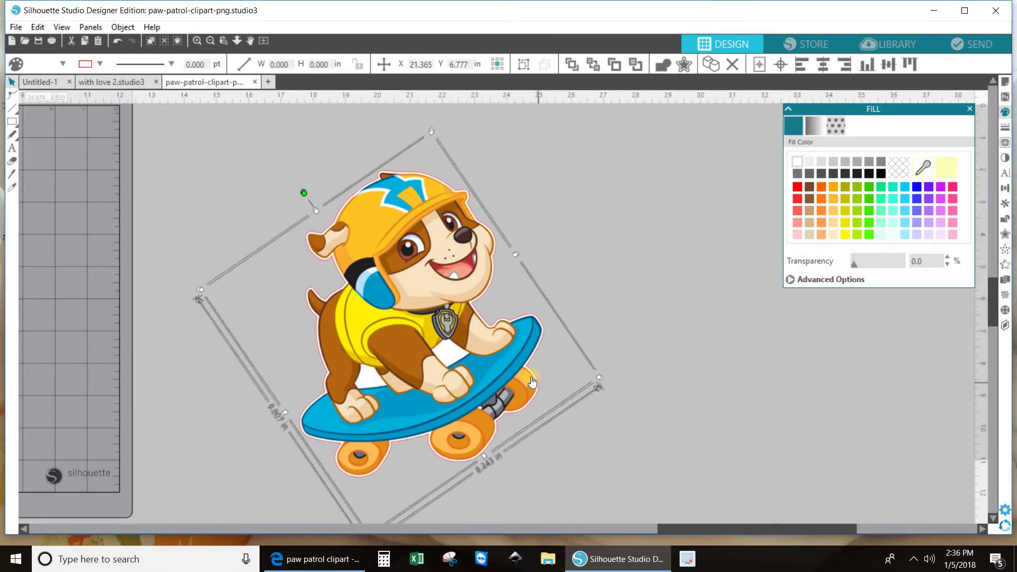
left_click_drag(532, 382, 1, 339)
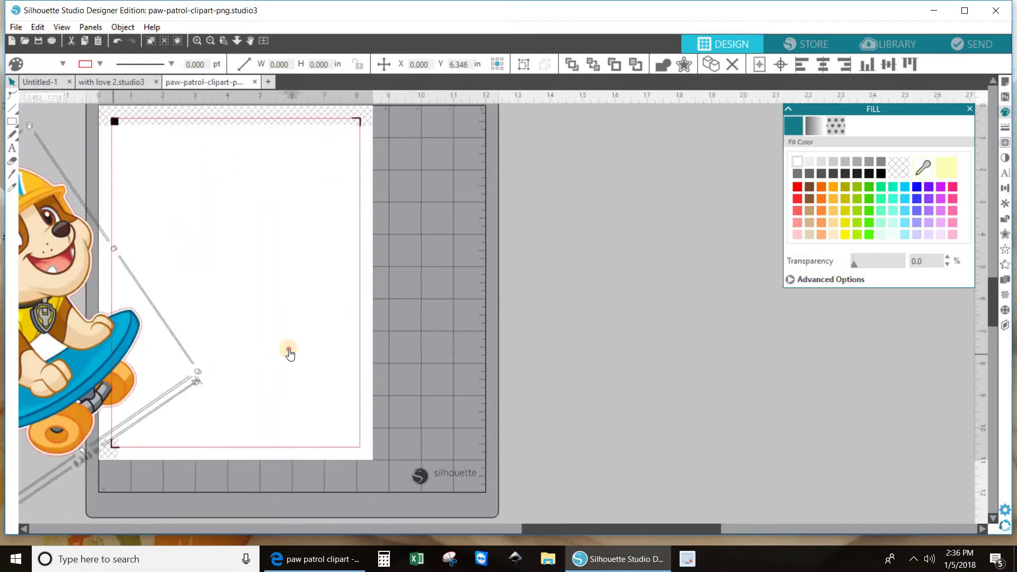
left_click_drag(289, 354, 330, 322)
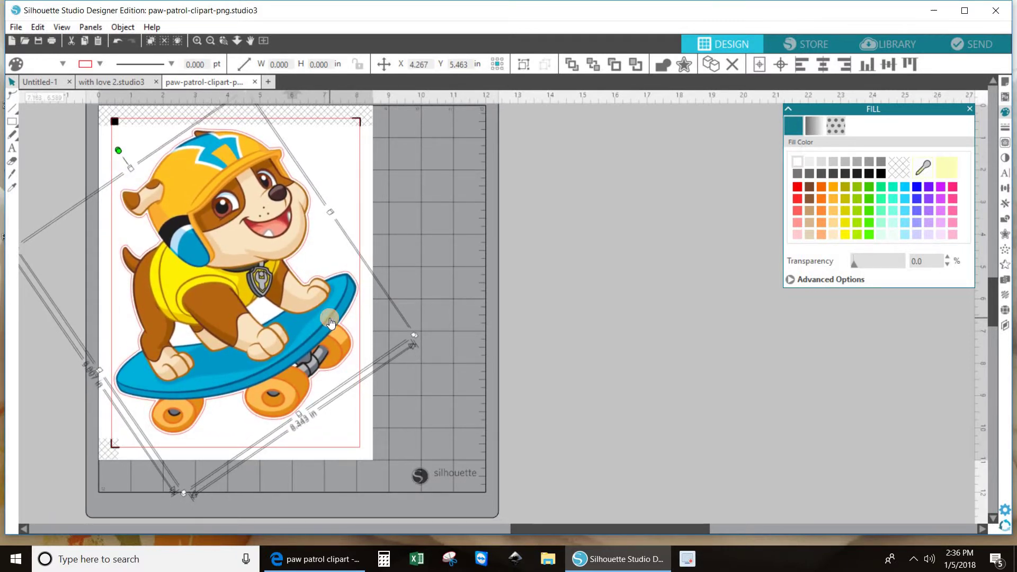
left_click_drag(331, 323, 331, 323)
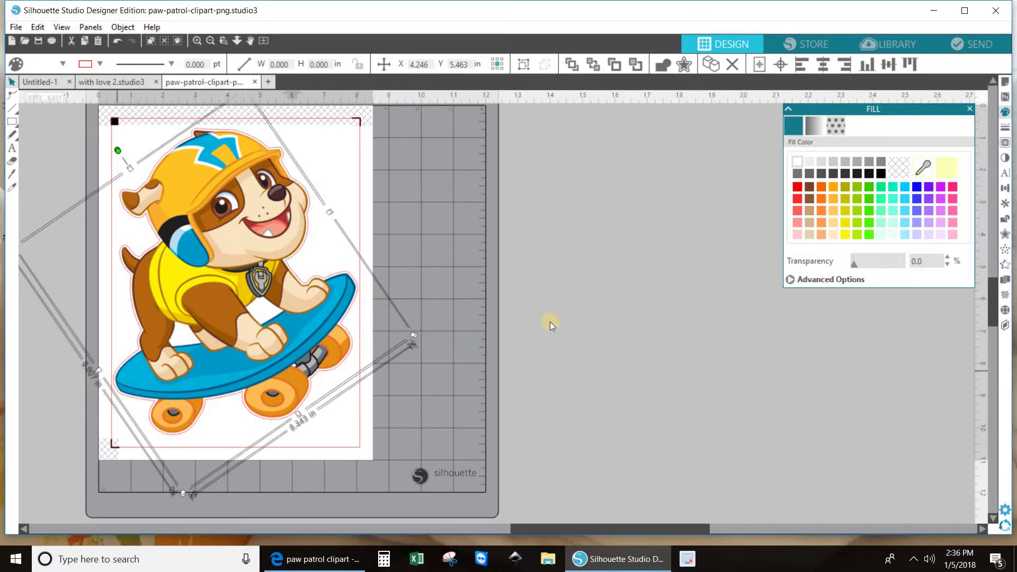
left_click(569, 294)
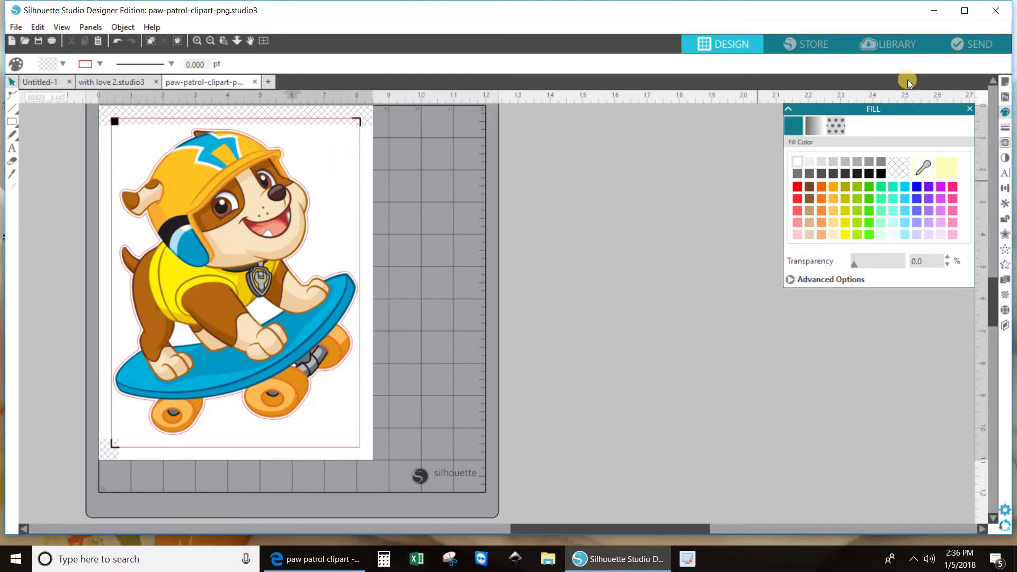
Set the cutting material to Cardstock, Textured - Heavy (80lb) and continue to the action settings
left_click(978, 43)
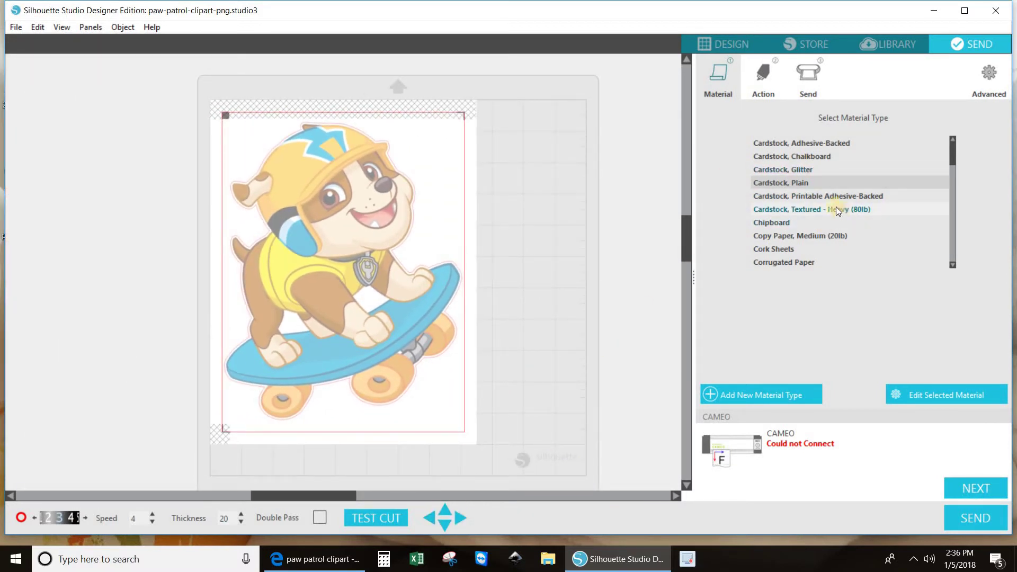
left_click(850, 208)
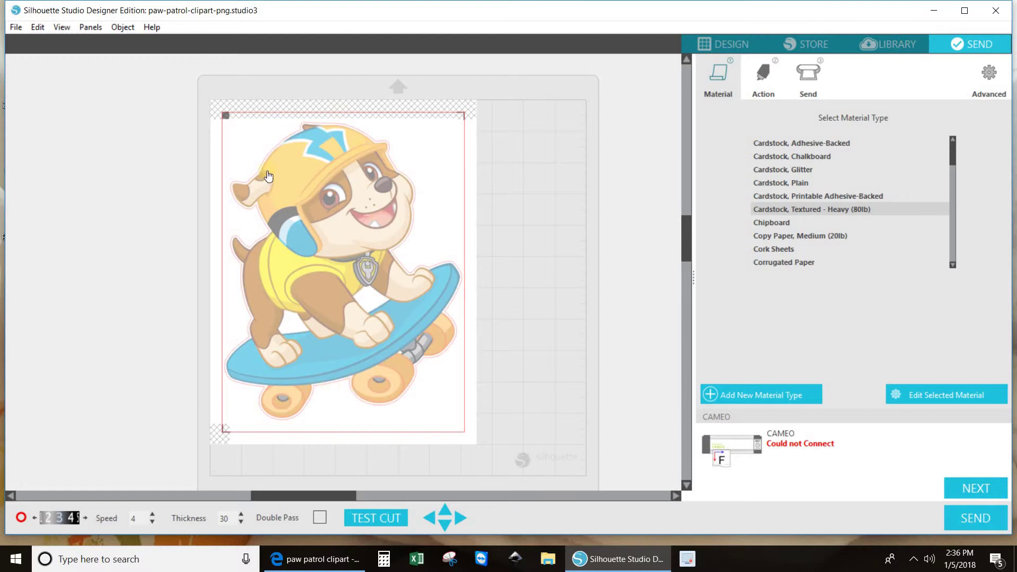
left_click(977, 490)
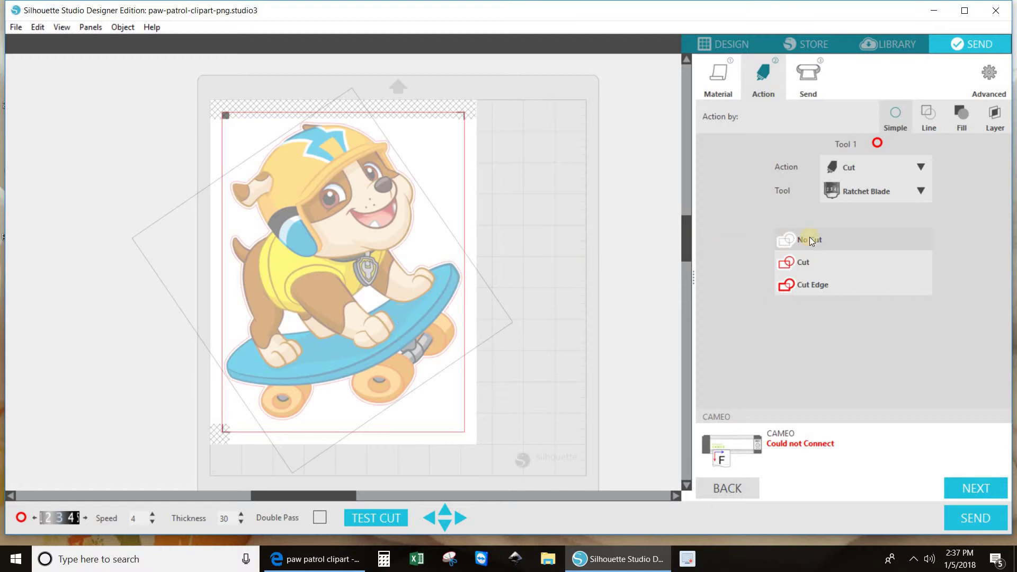
Select the offset shape around the clipart and set its cut type to Cut
left_click(530, 278)
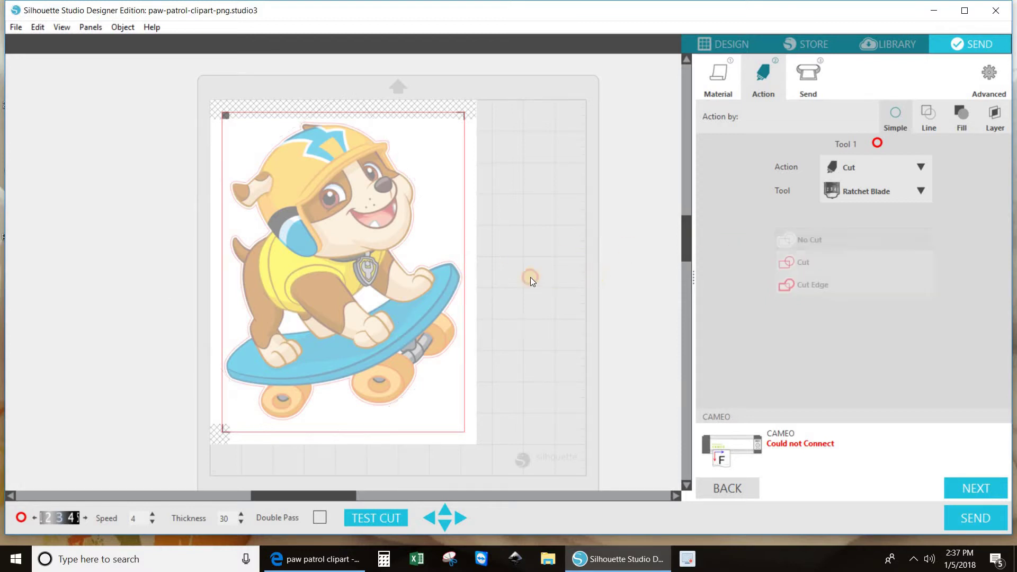
left_click(465, 282)
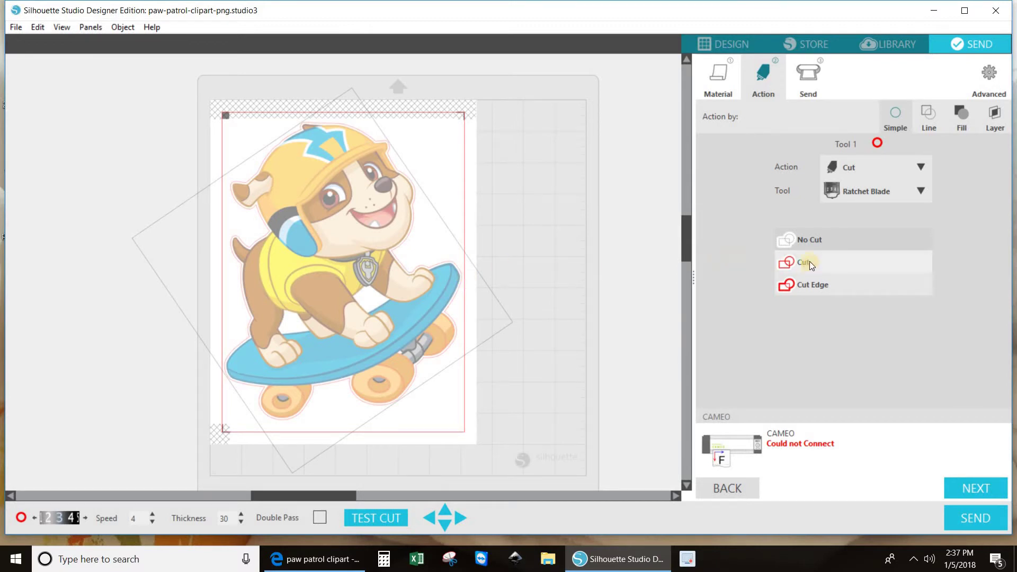
left_click(800, 286)
left_click(796, 265)
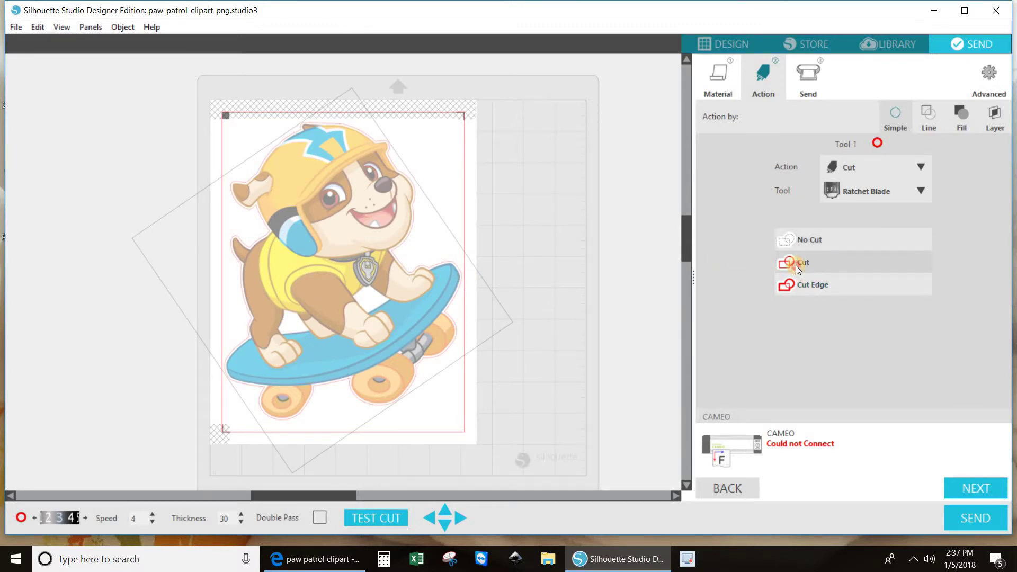
left_click(668, 312)
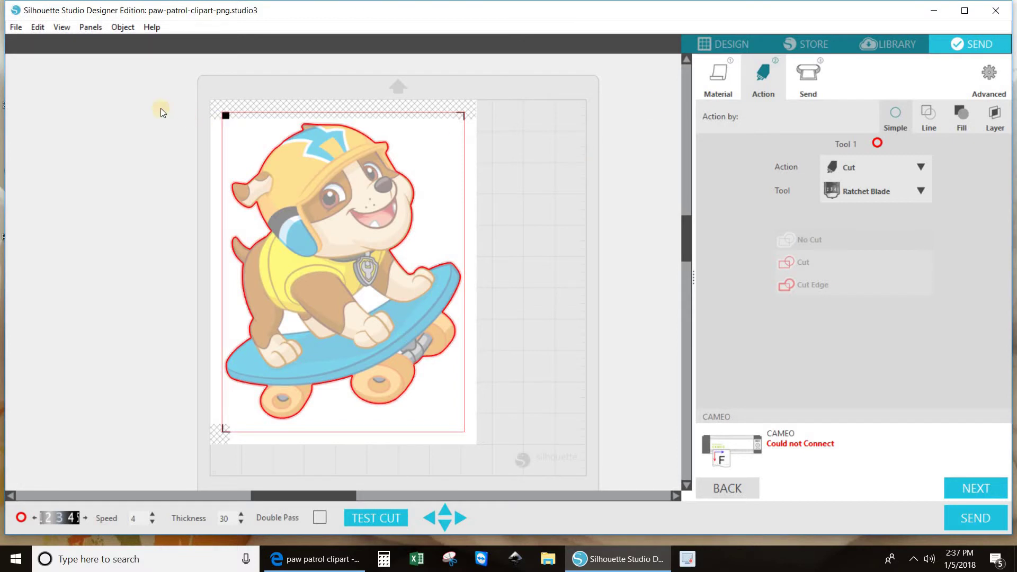
Group the clipart with its offset outline, shift the group slightly, and undo that move
left_click(181, 72)
left_click_drag(180, 72, 464, 233)
left_click_drag(492, 443, 530, 494)
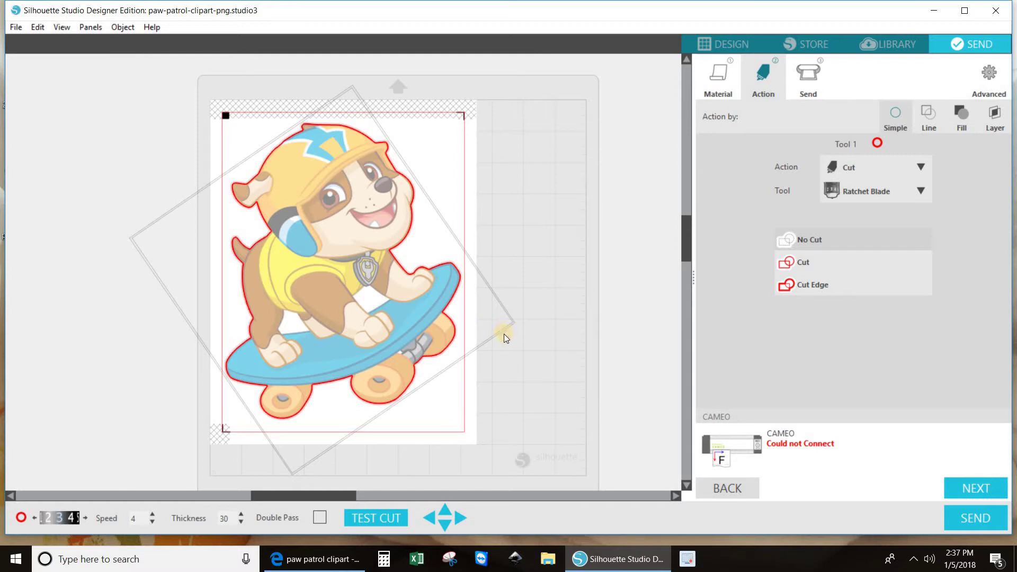
right_click(557, 265)
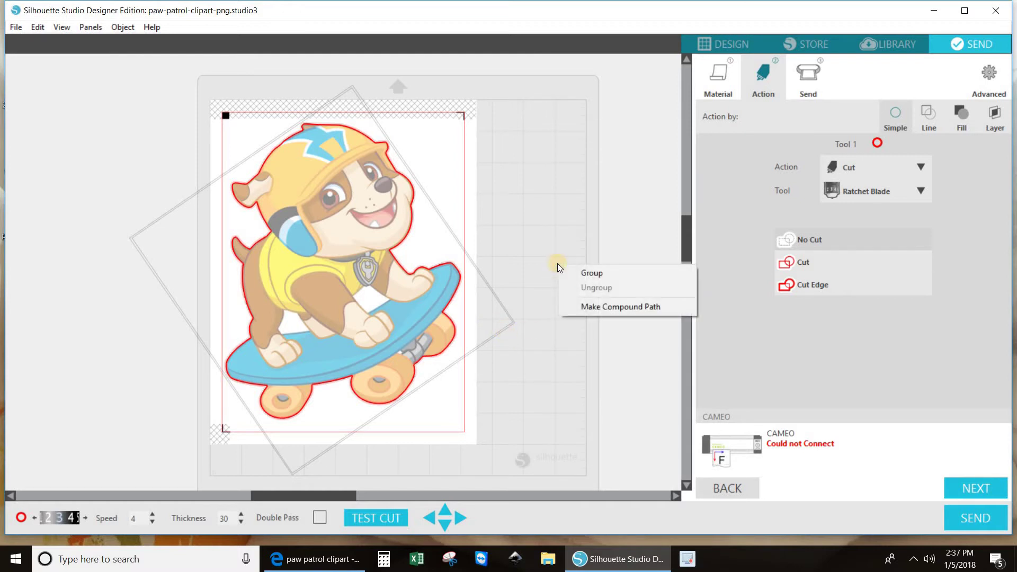
left_click(593, 273)
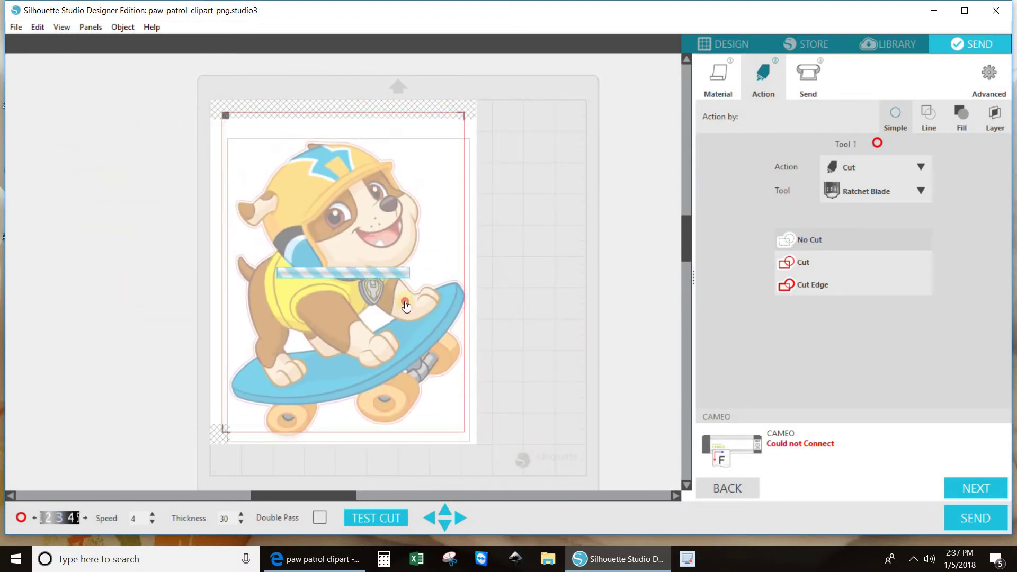
left_click(37, 28)
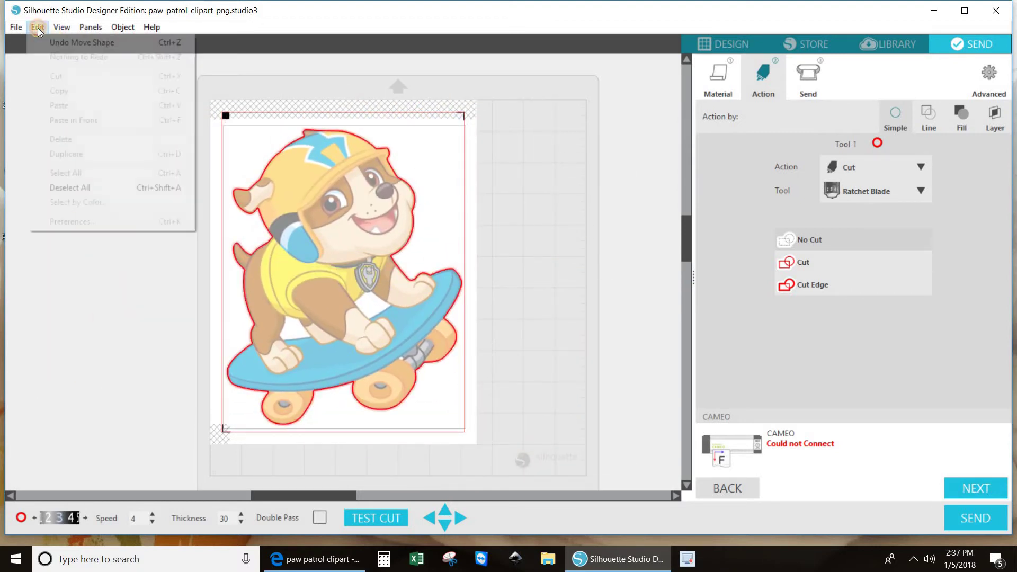
left_click(55, 43)
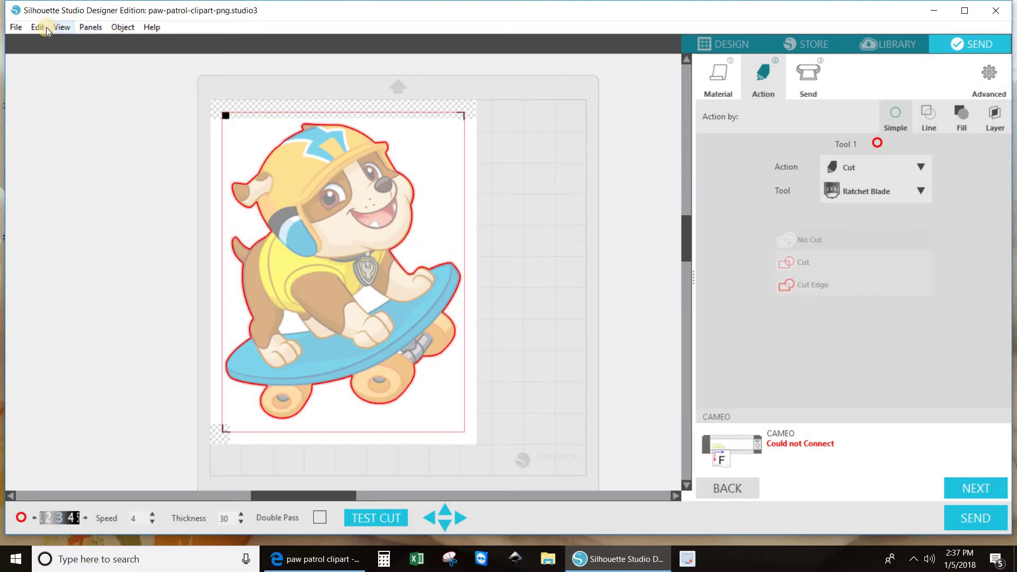
Return to the design workspace, ungroup the clipart from its offset, and move the clipart off the mat
left_click(717, 43)
left_click(525, 244)
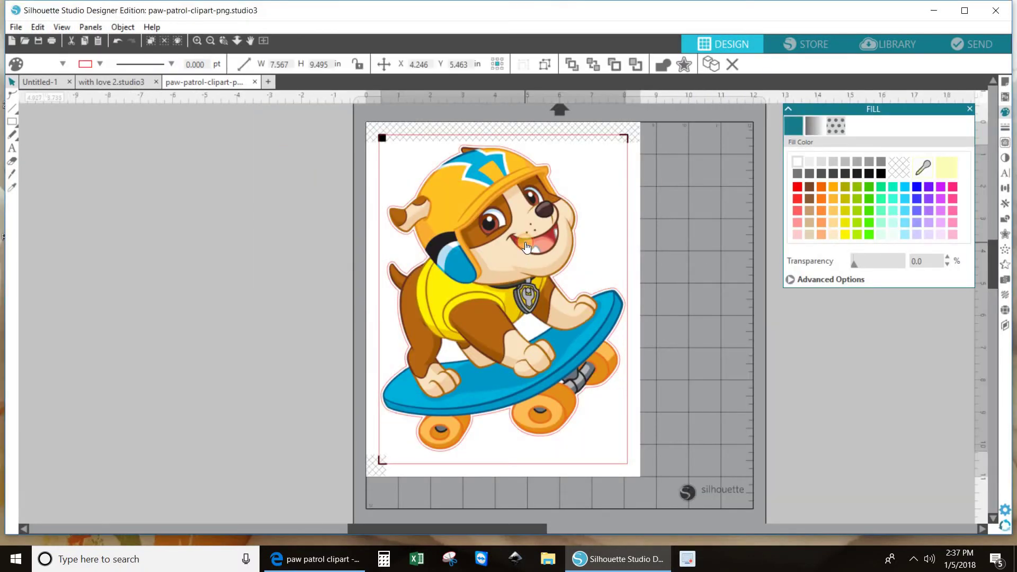
left_click_drag(418, 258, 531, 257)
right_click(531, 257)
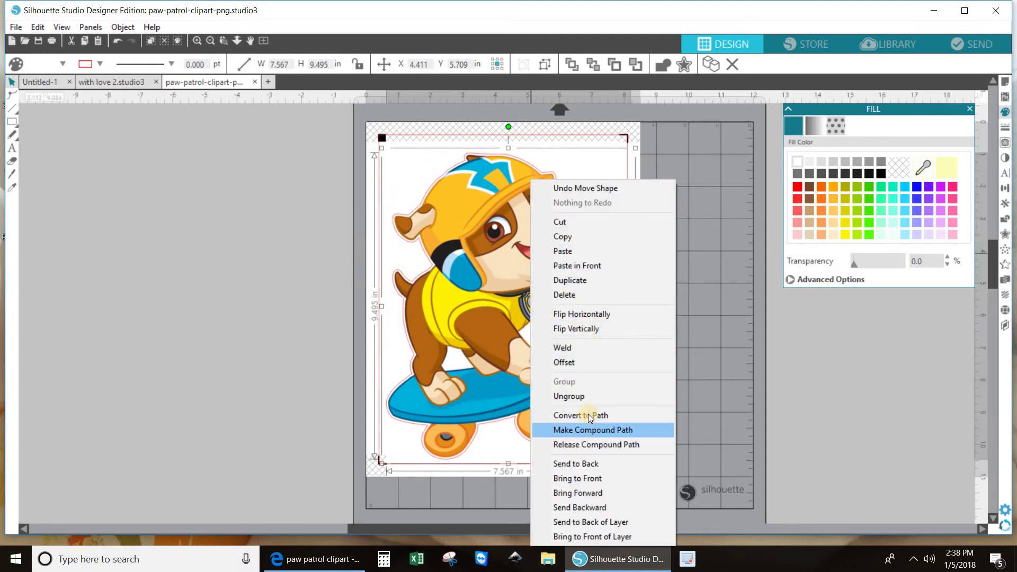
left_click(583, 396)
left_click(717, 387)
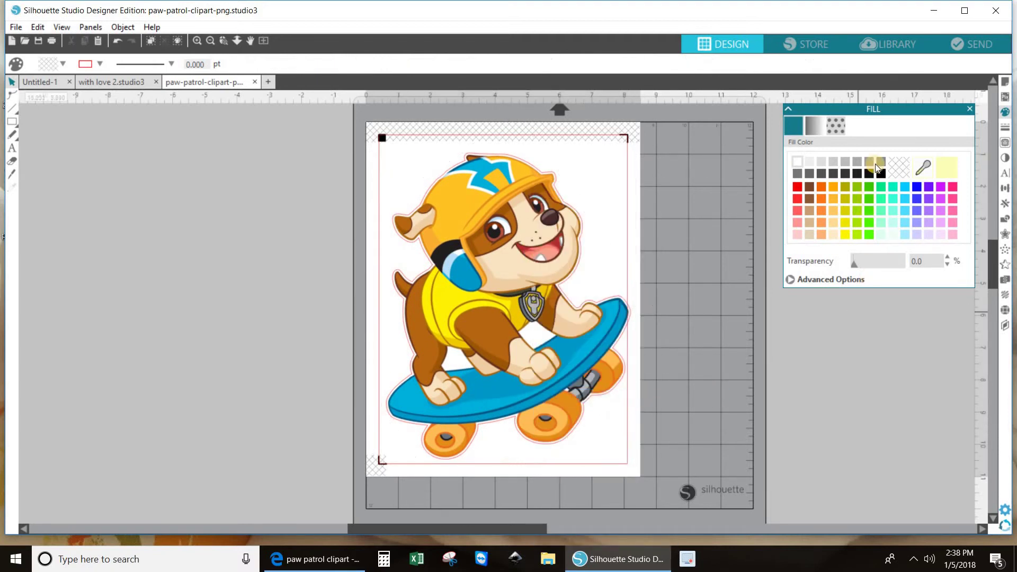
left_click_drag(528, 233, 148, 206)
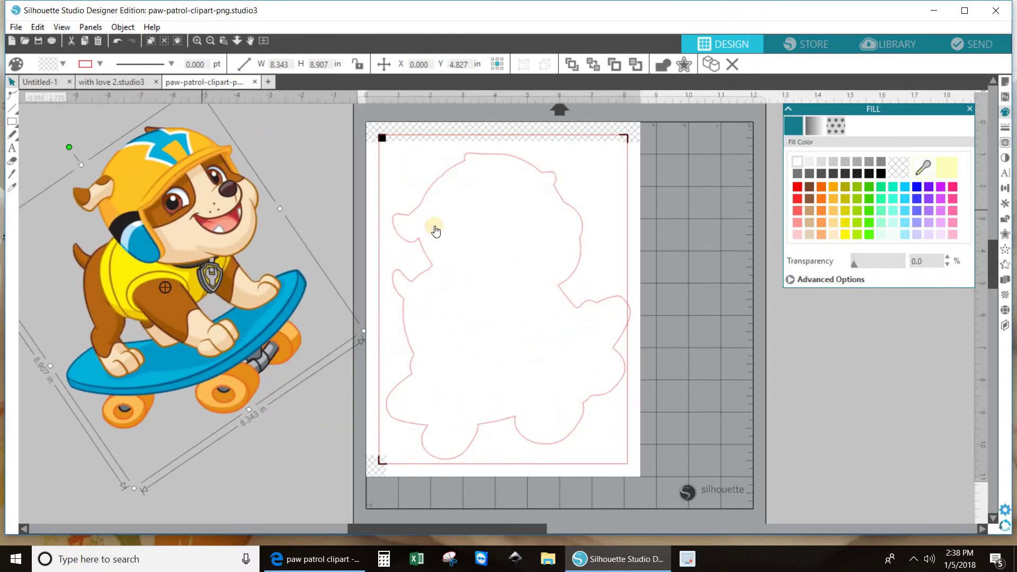
Open the send workspace, move the clipart partly onto the page, and set it to No Cut
left_click(973, 44)
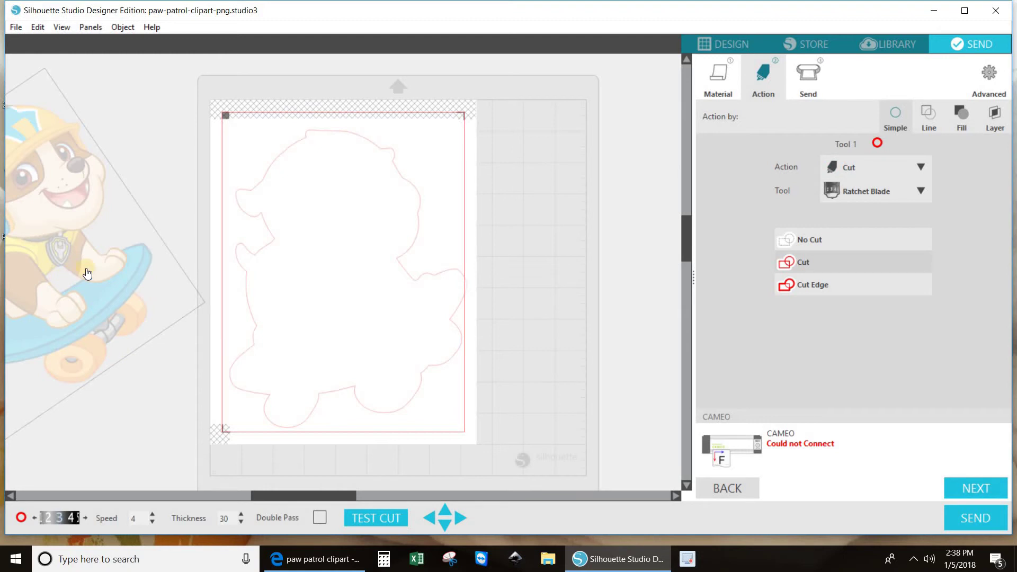
left_click_drag(90, 268, 298, 319)
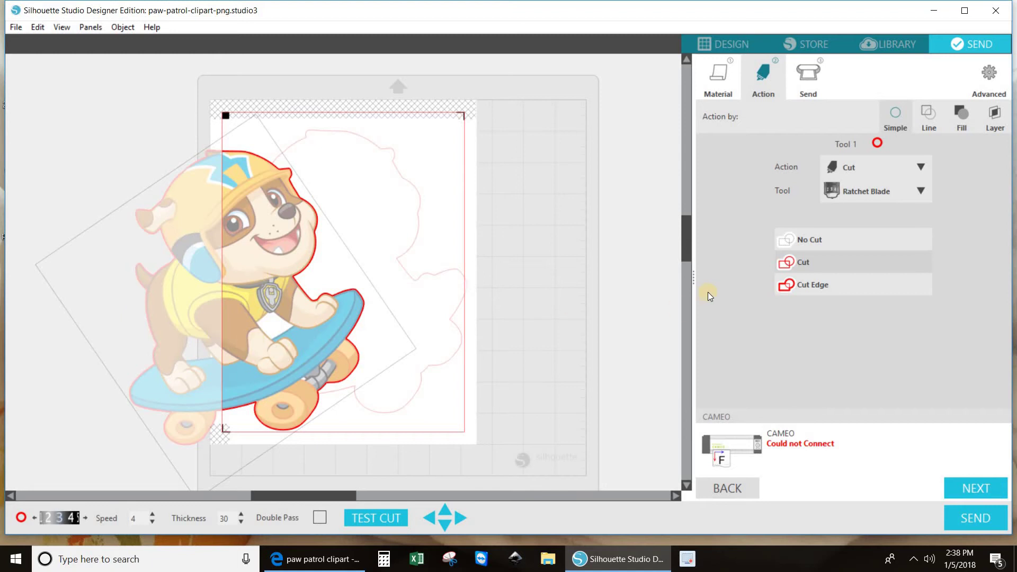
left_click(804, 243)
left_click(803, 243)
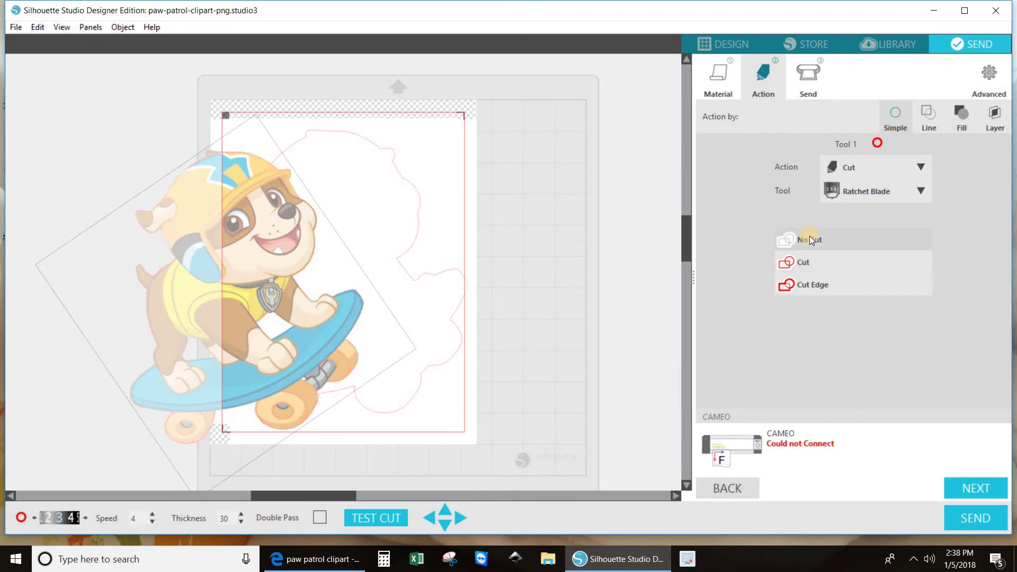
Set the offset shape to Cut and place the clipart back over it
left_click(422, 281)
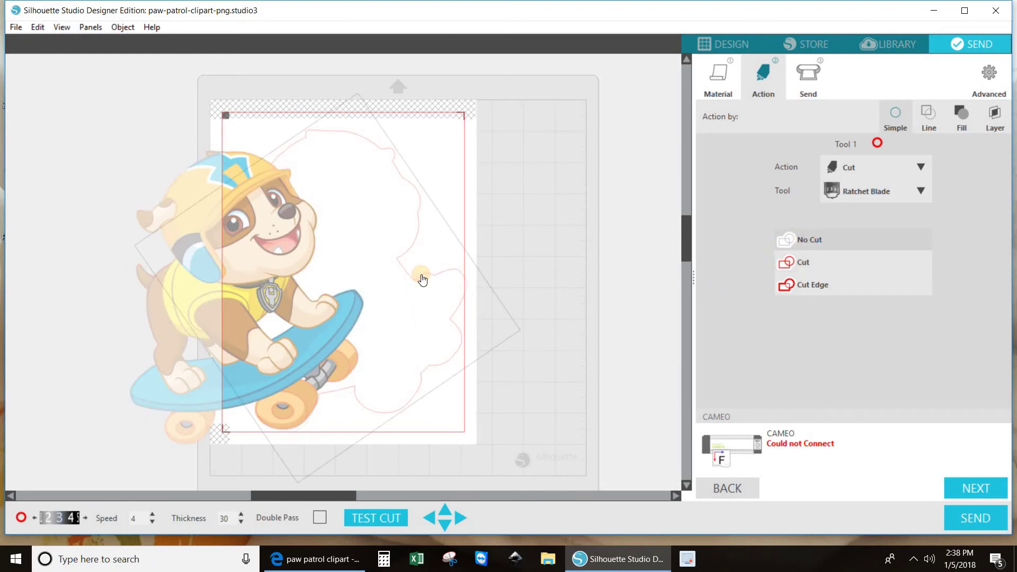
left_click(819, 268)
left_click(327, 290)
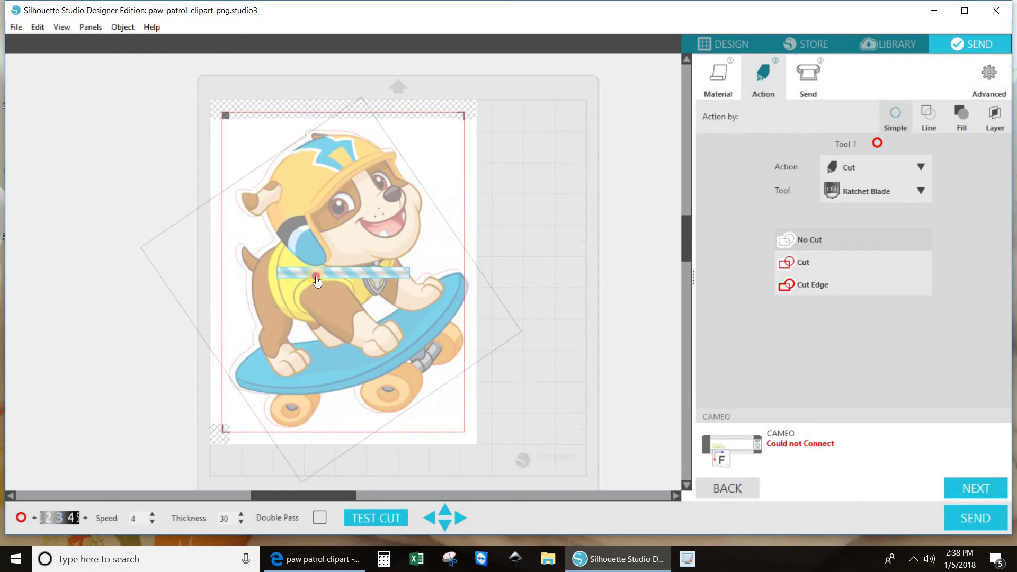
Return to the design workspace and align the centers of the clipart and its offset outline
left_click(731, 45)
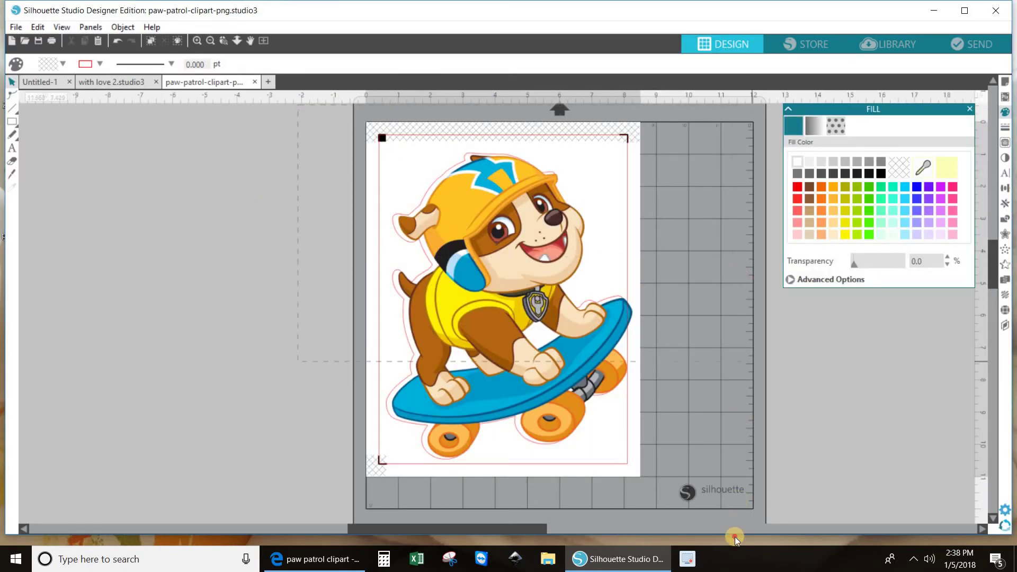
left_click(672, 345)
scroll(672, 346, "down", 1)
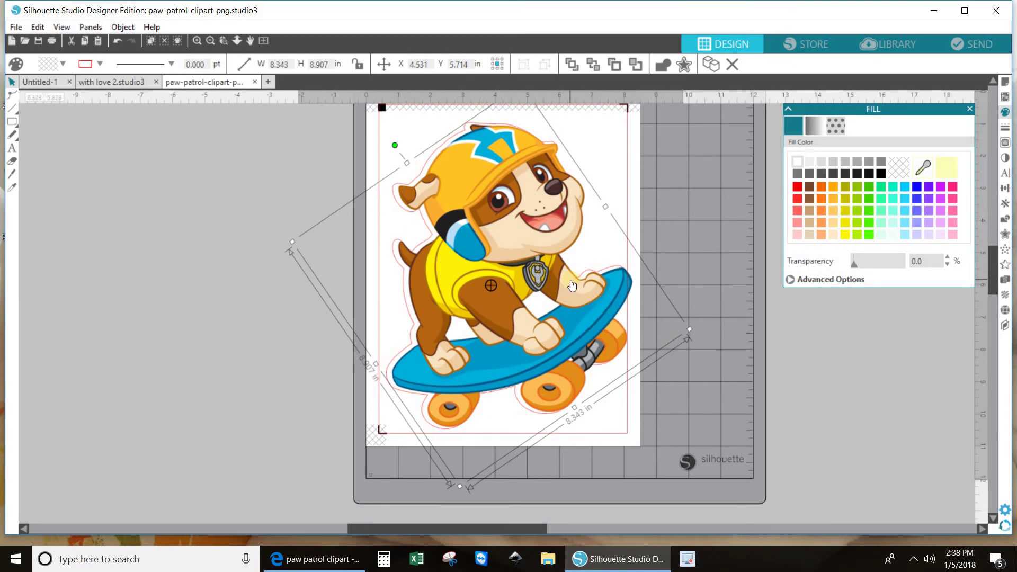
left_click_drag(620, 269, 617, 271)
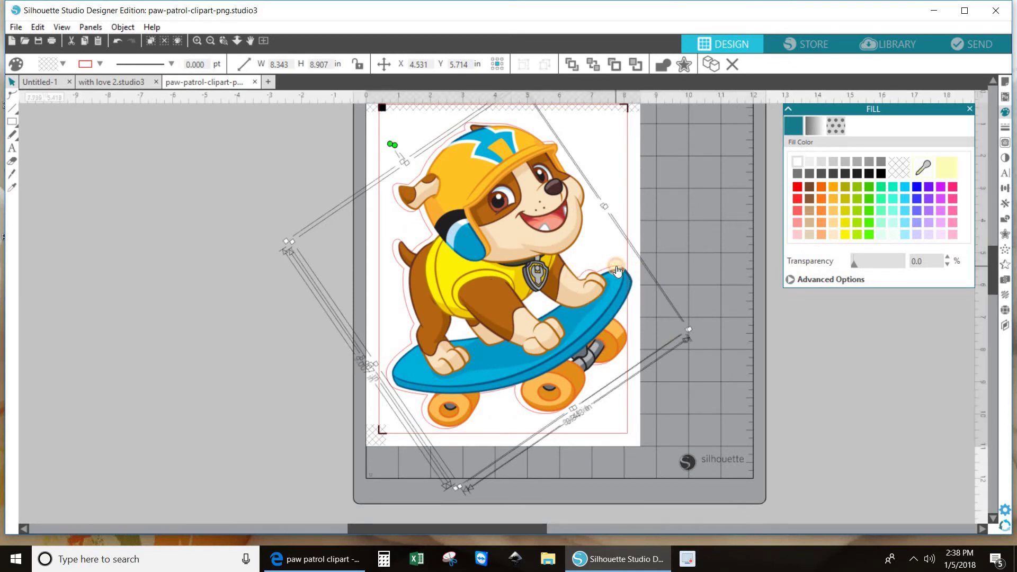
left_click(679, 355)
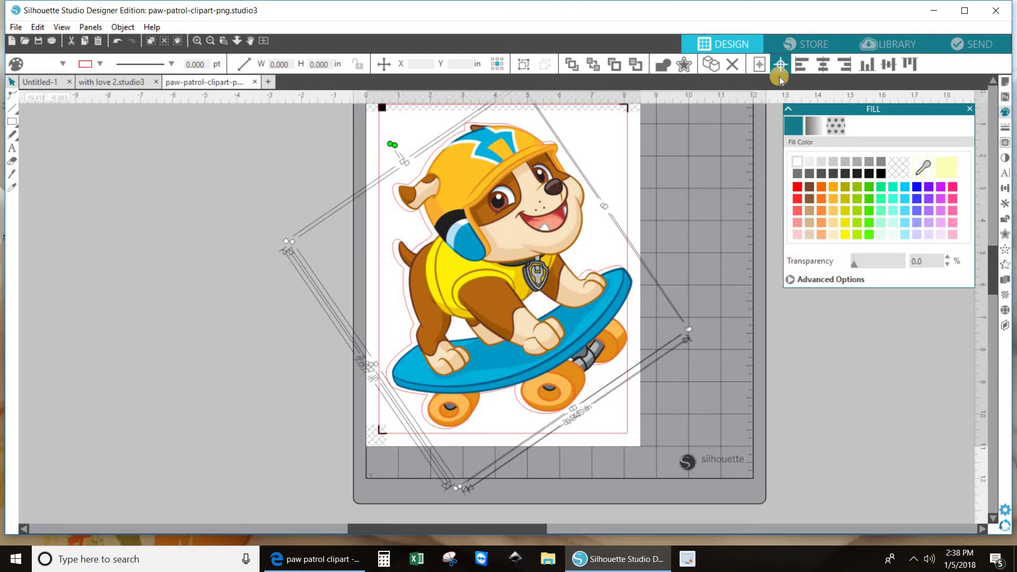
left_click(780, 63)
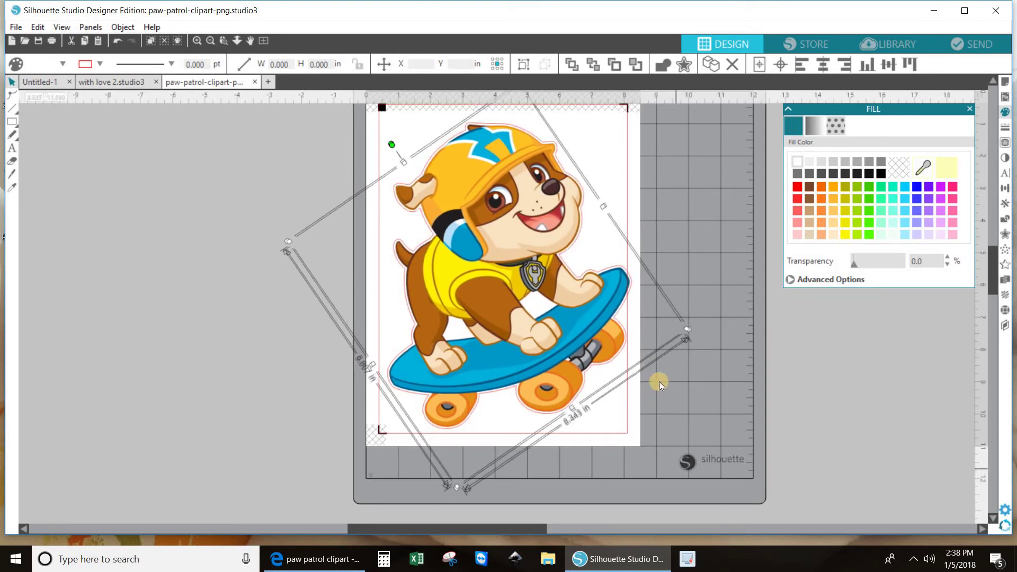
Group the clipart with its offset outline and nudge the group to fit within the registration-mark area
right_click(708, 190)
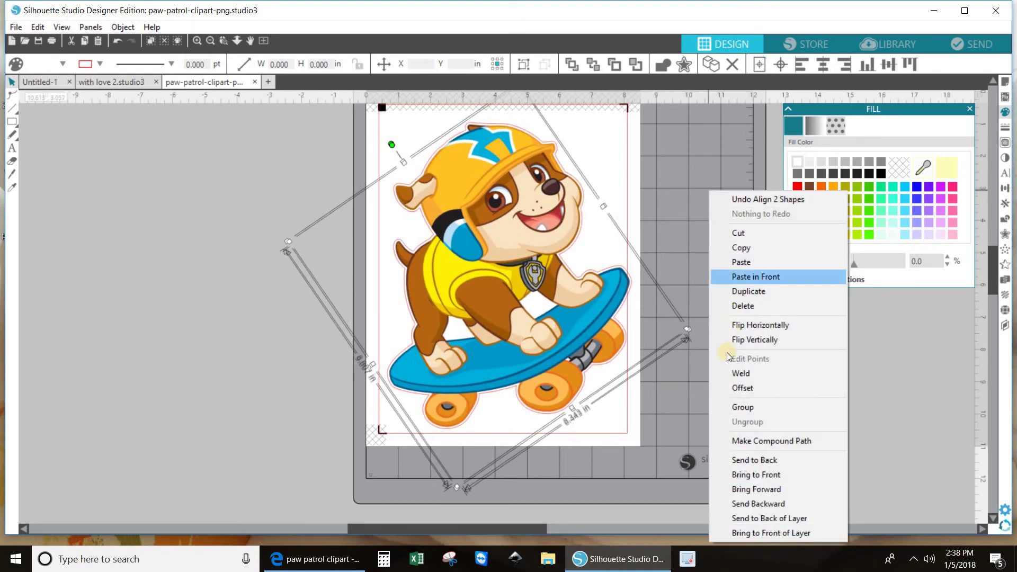
left_click(728, 408)
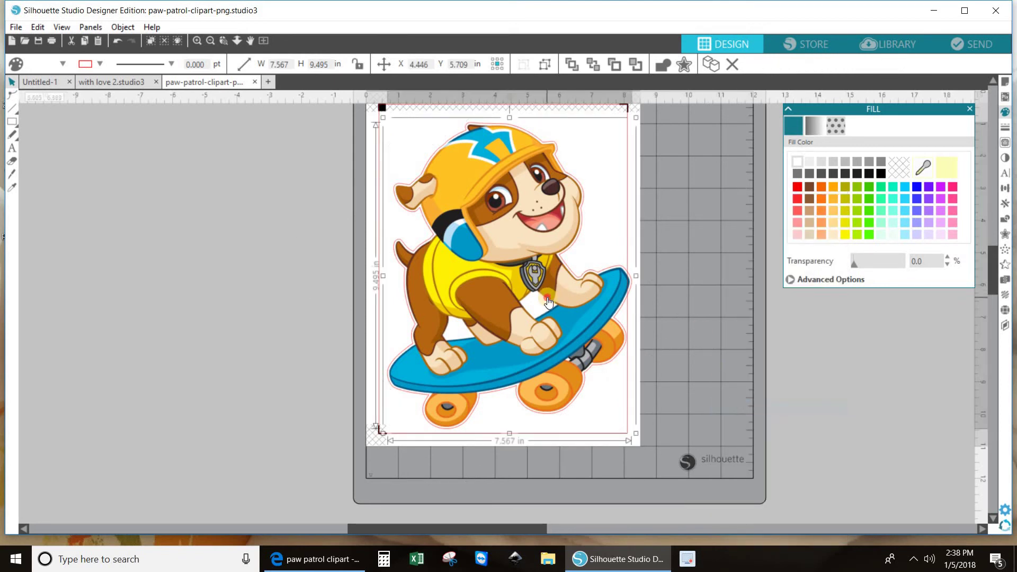
left_click_drag(550, 301, 543, 302)
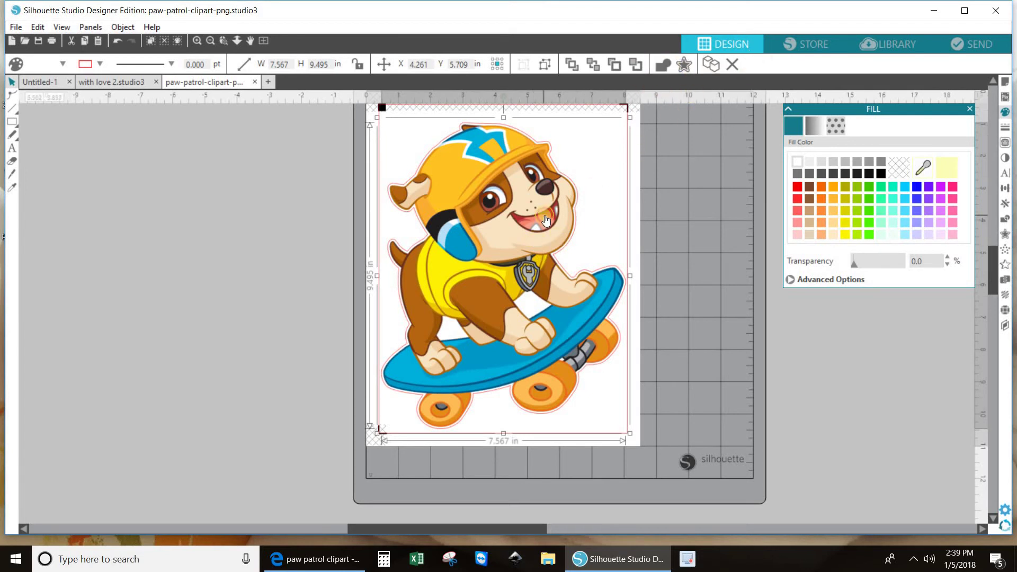
left_click_drag(546, 220, 547, 220)
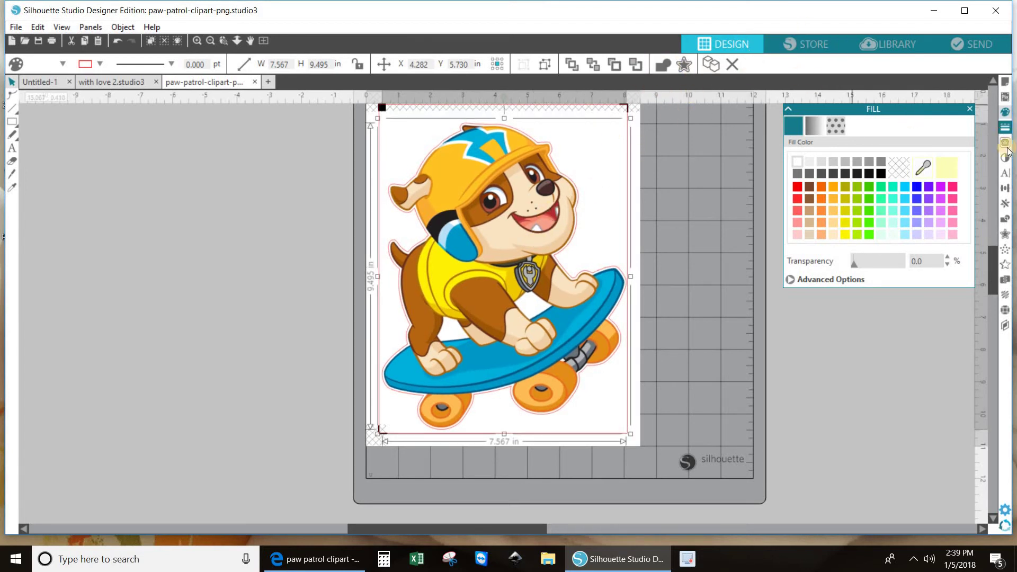
Center the grouped clipart and offset on the page
left_click(1008, 190)
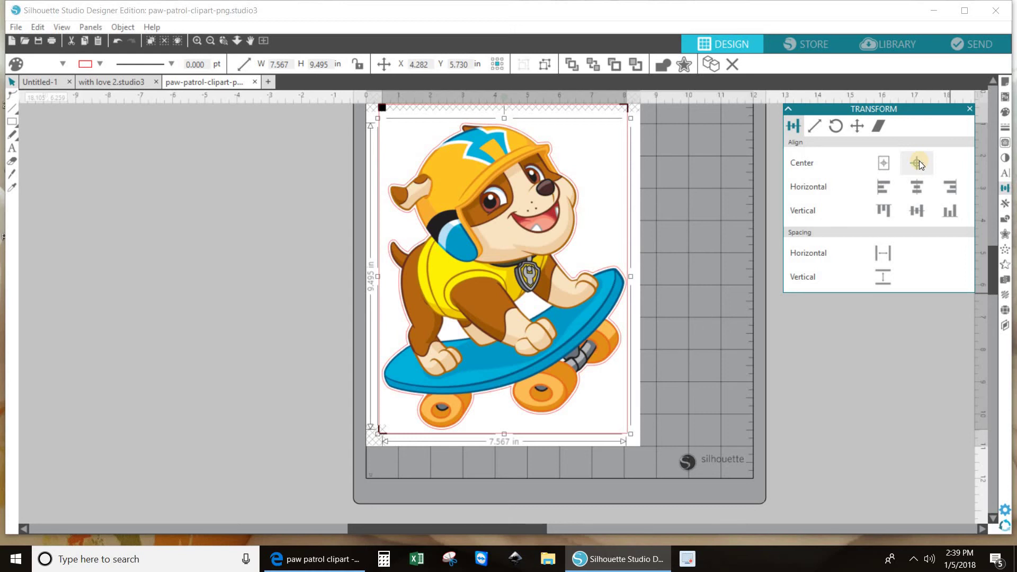
left_click(883, 161)
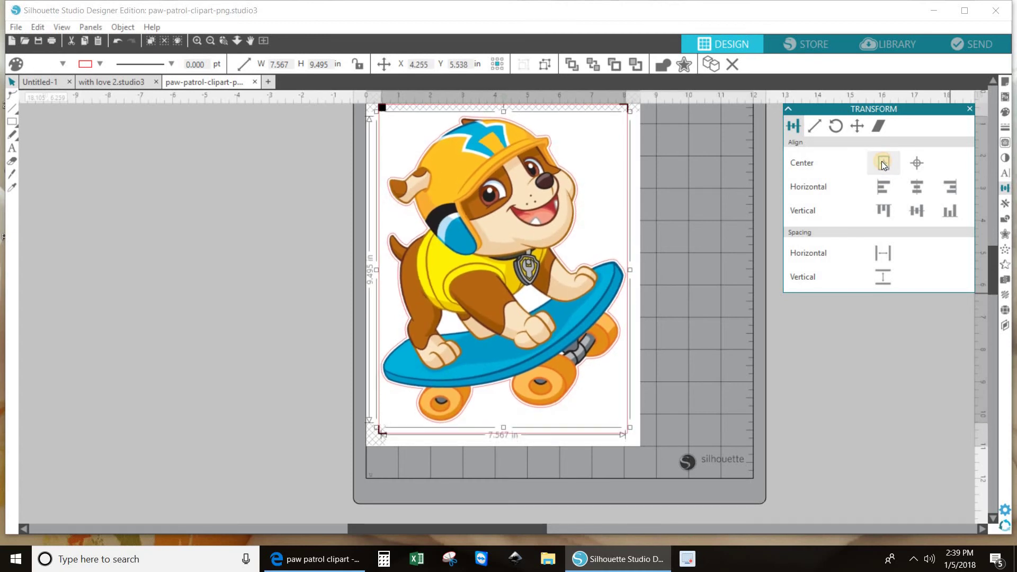
scroll(746, 343, "up", 1)
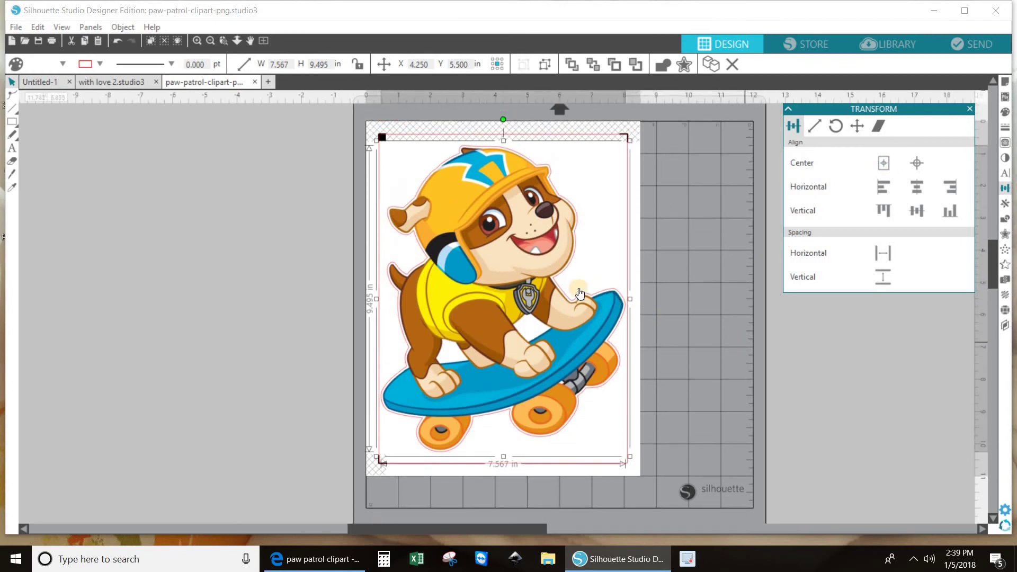
Deselect the group, check its cut outline in the send workspace, and return to the design workspace
left_click(697, 324)
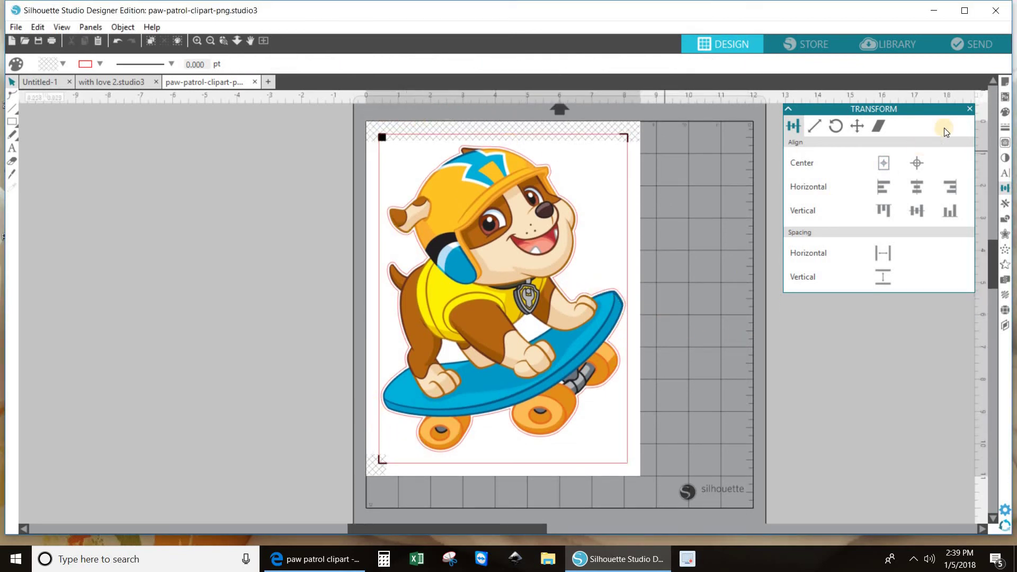
left_click(981, 44)
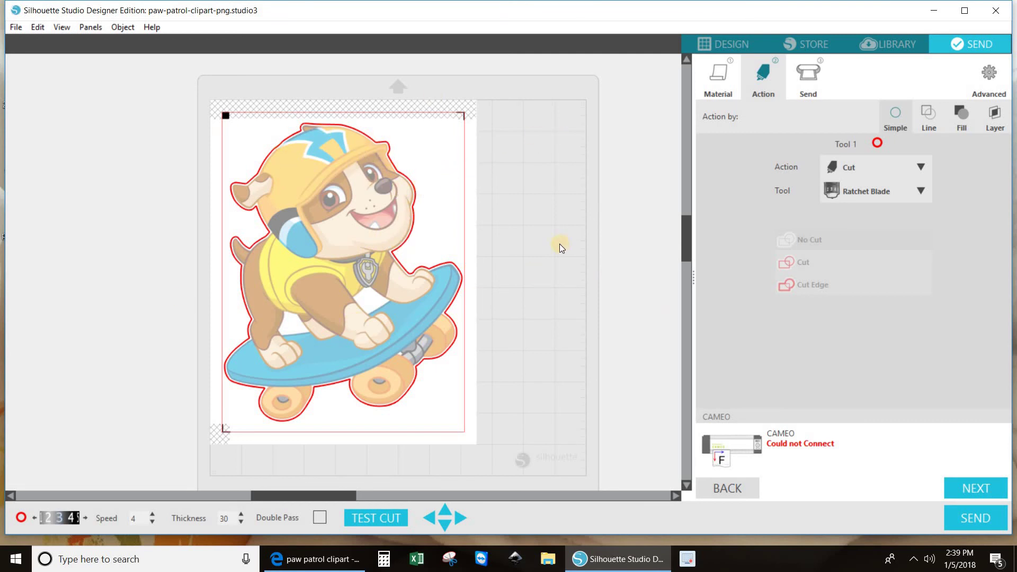
left_click(731, 42)
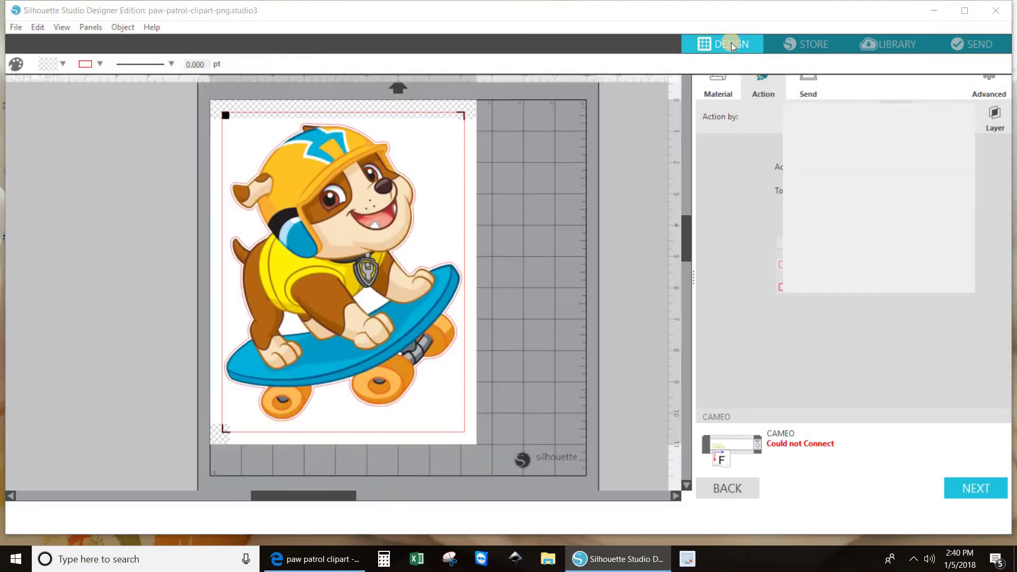